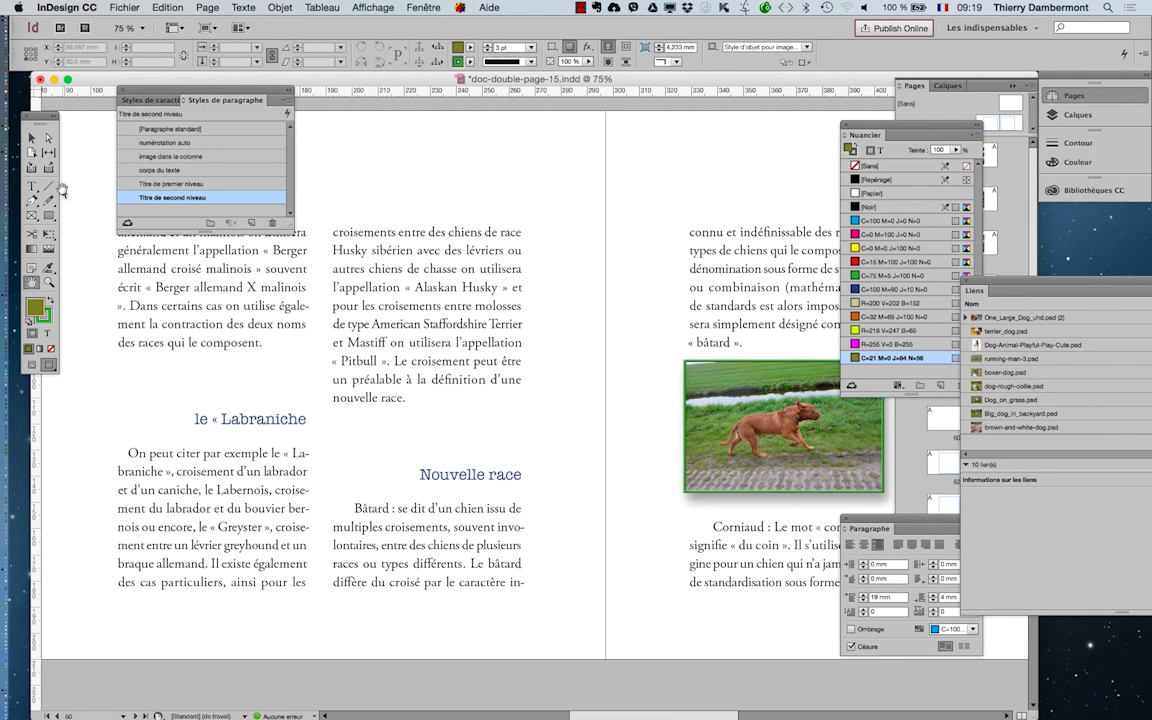
Change the heading's lowercase 'le' to 'Le' so it reads Le « Labraniche
click(32, 186)
double_click(197, 418)
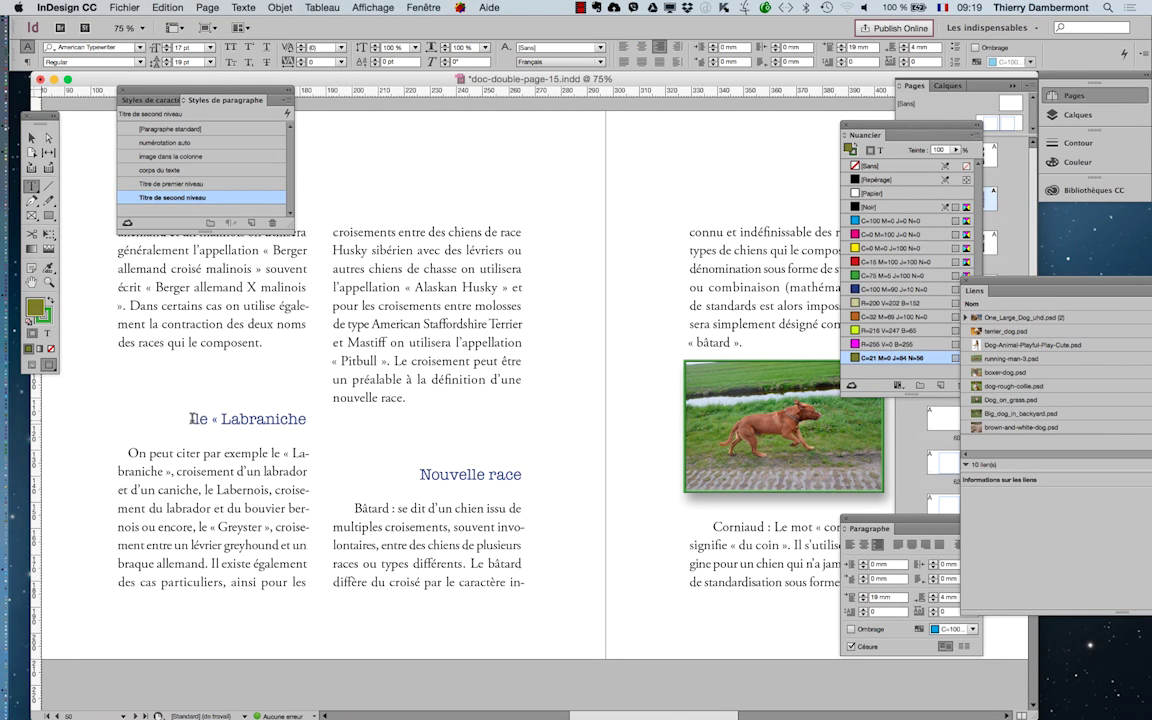
text(Le)
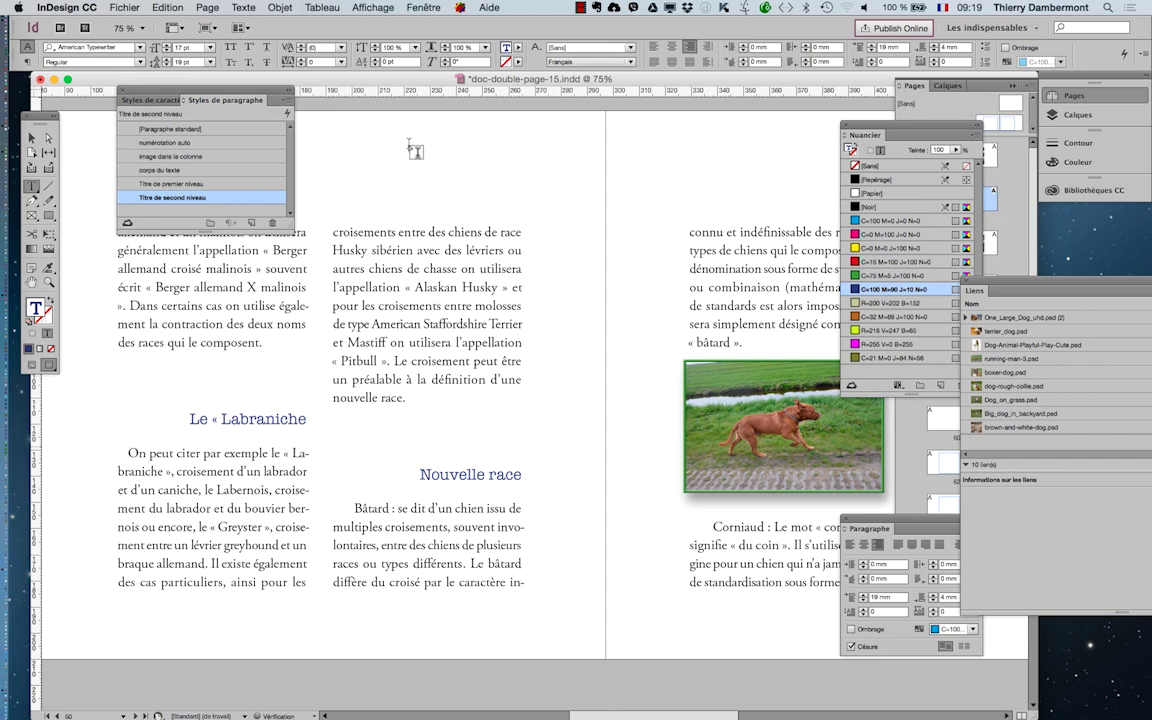
Deselect the text frame and pan the page view right and down
click(33, 139)
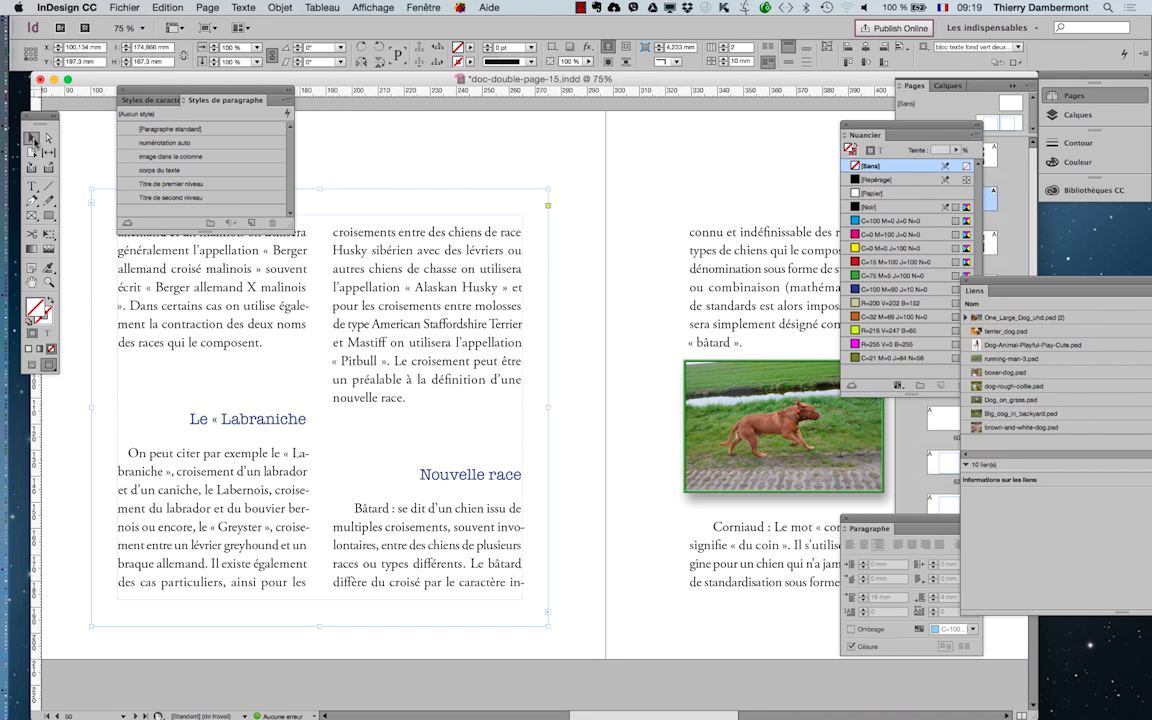
click(586, 192)
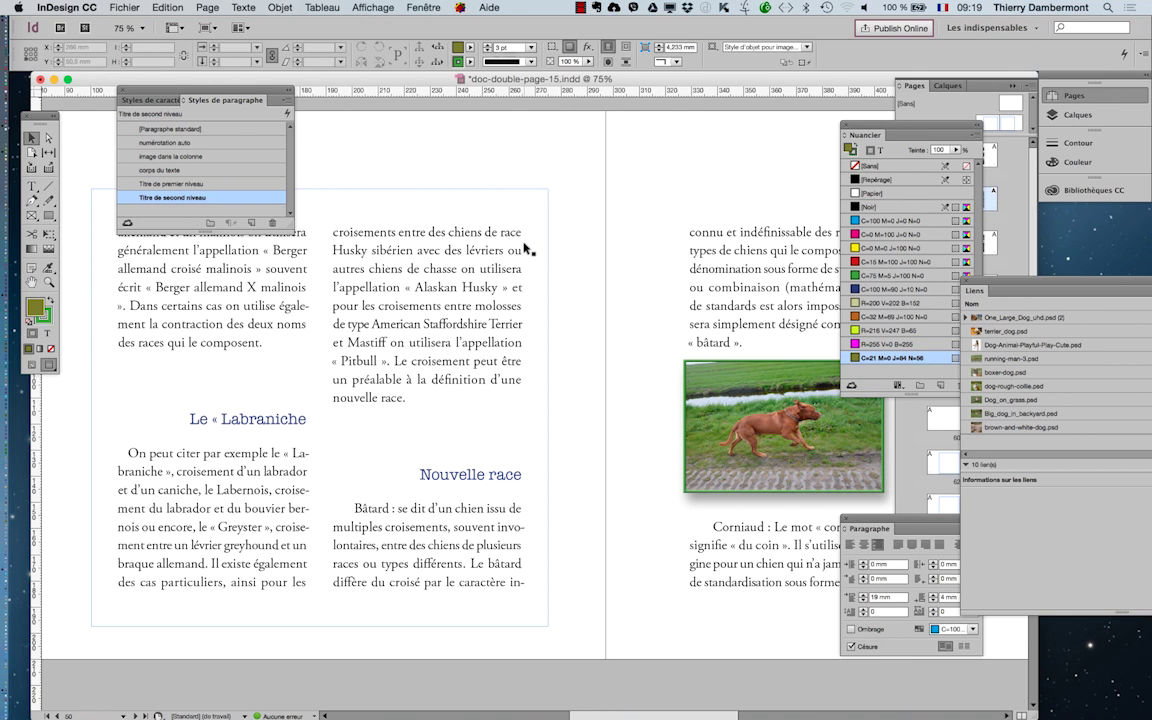
click(32, 283)
drag(437, 316, 566, 360)
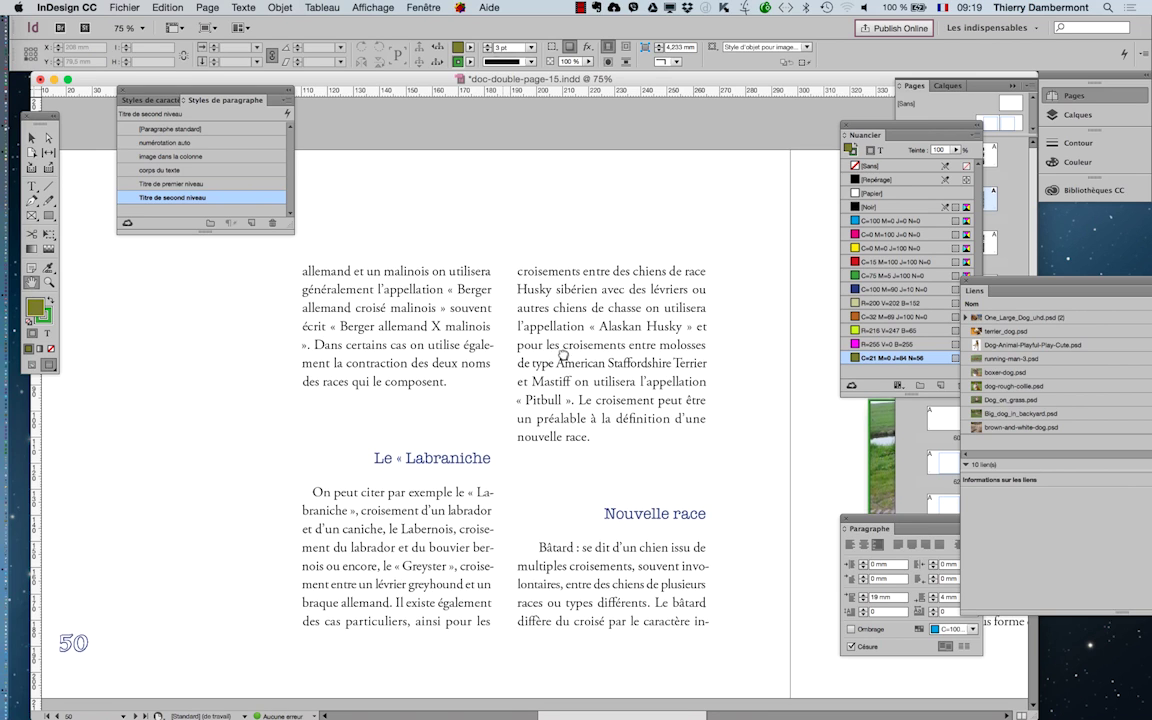
Select the word 'labrador' in the Labraniche body text
scroll(450, 430, down, 3)
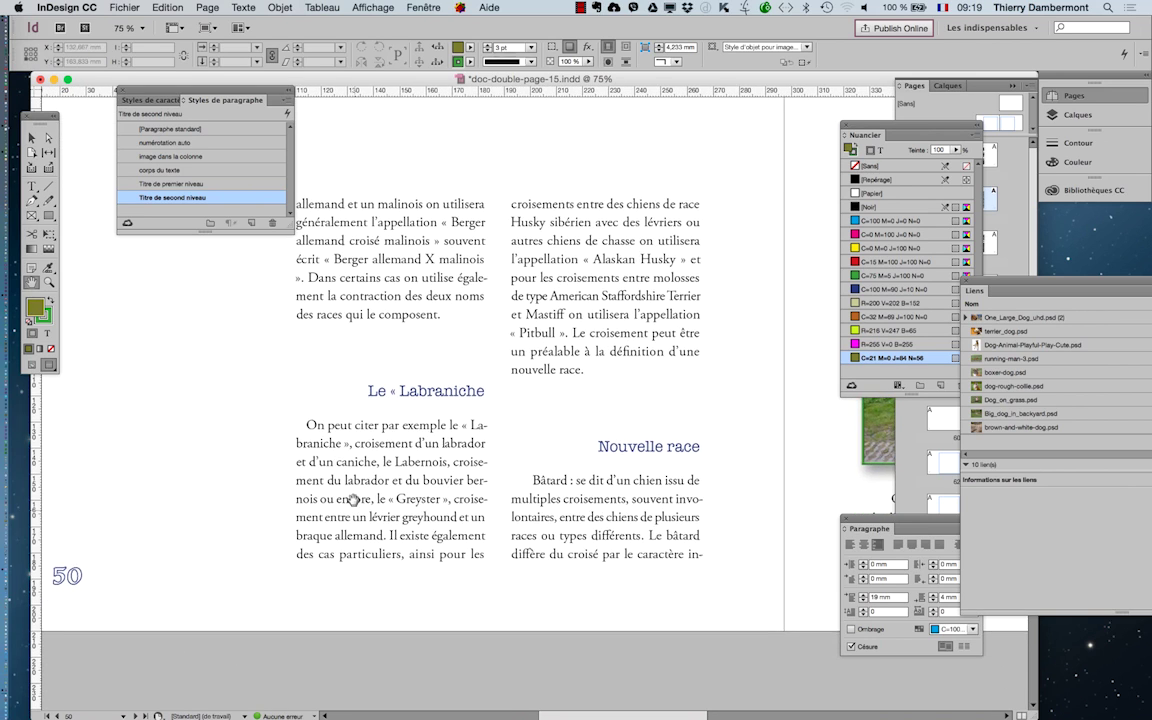
scroll(339, 462, up, 5)
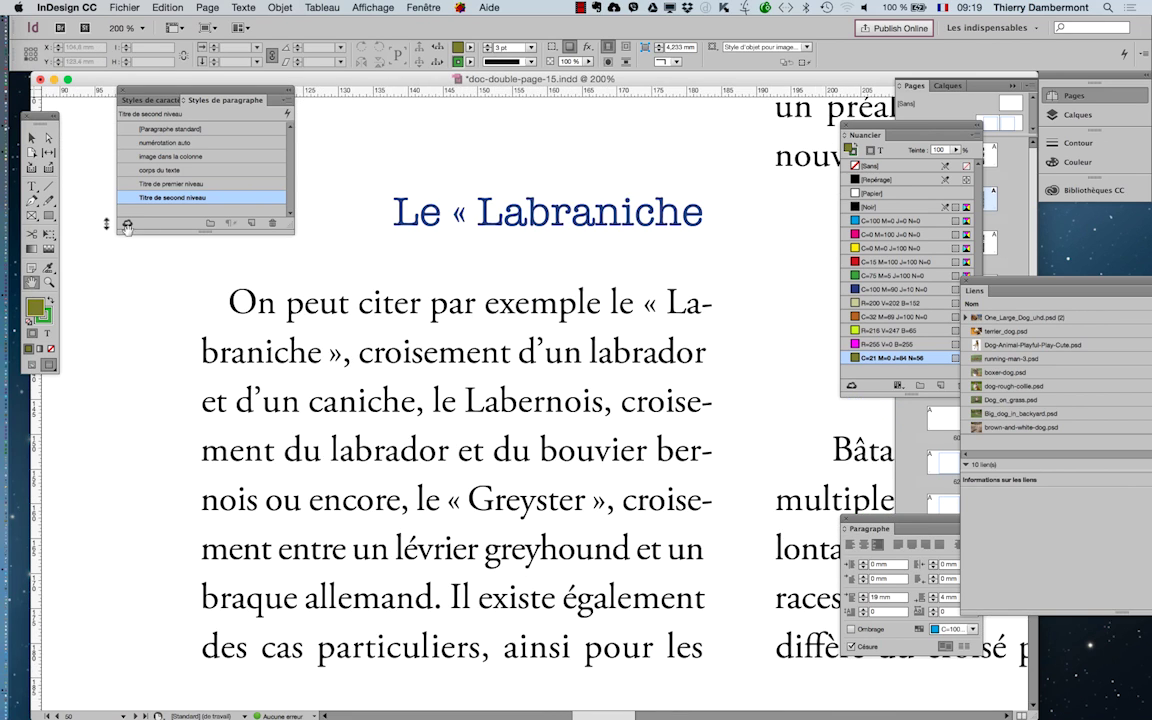
click(32, 186)
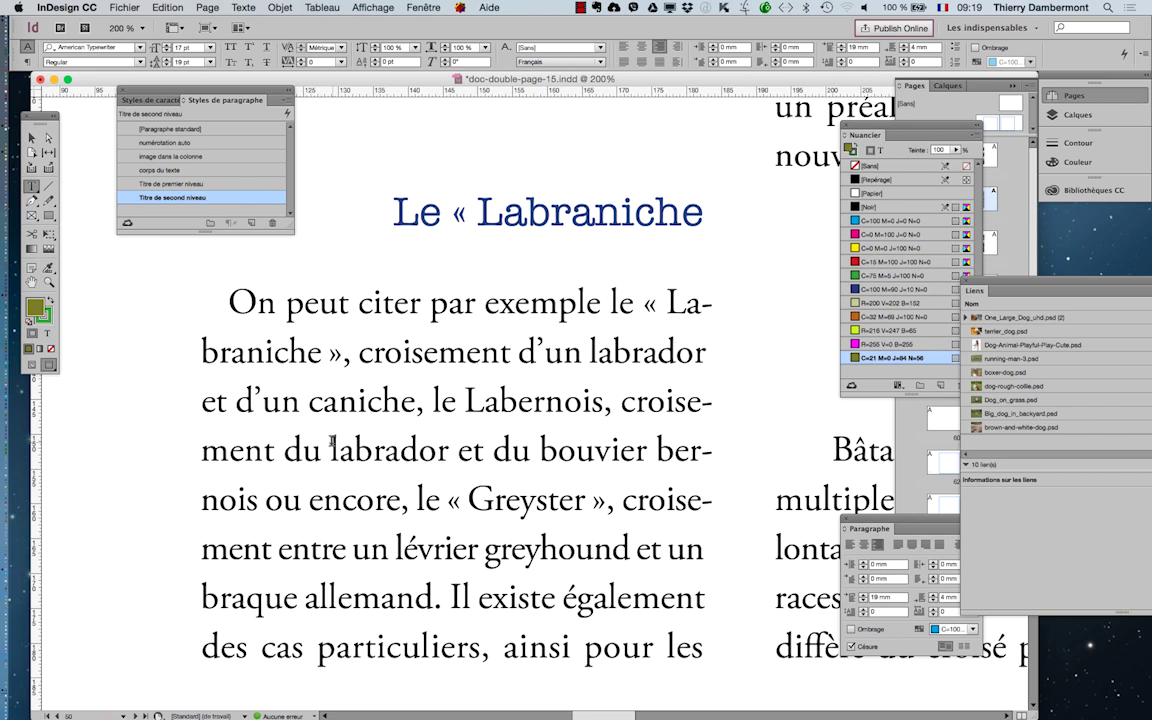
drag(332, 441, 449, 446)
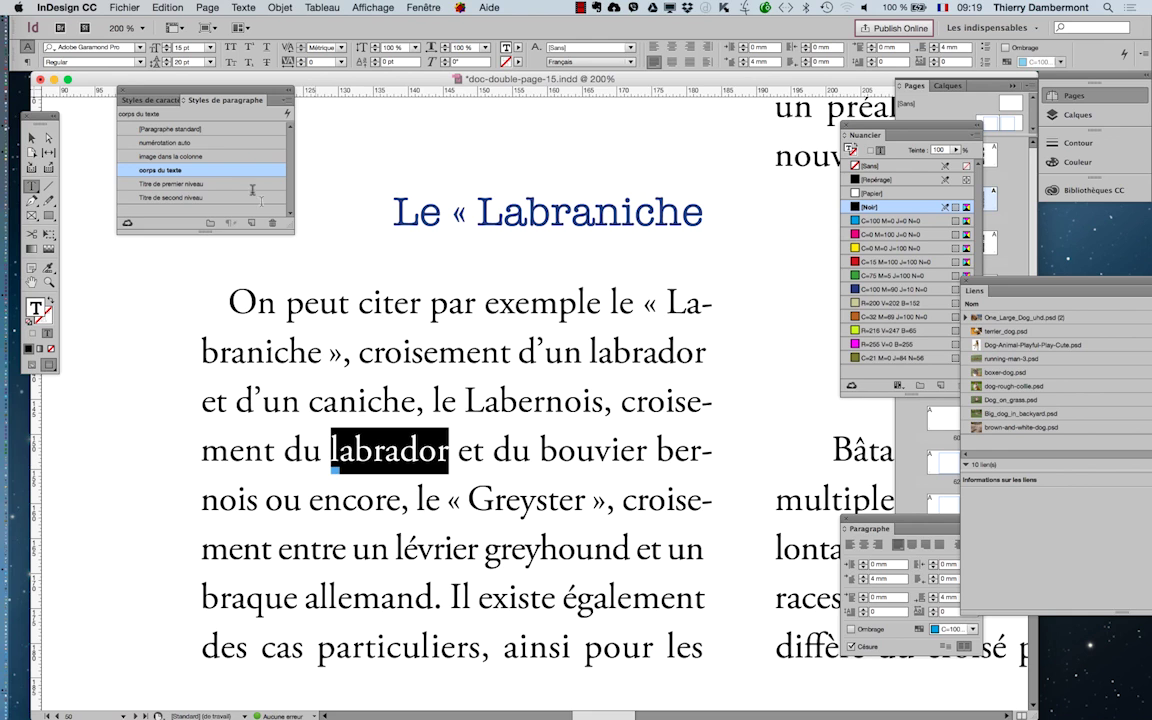
Set 'labrador' to the Italic font style in the Character panel
click(243, 7)
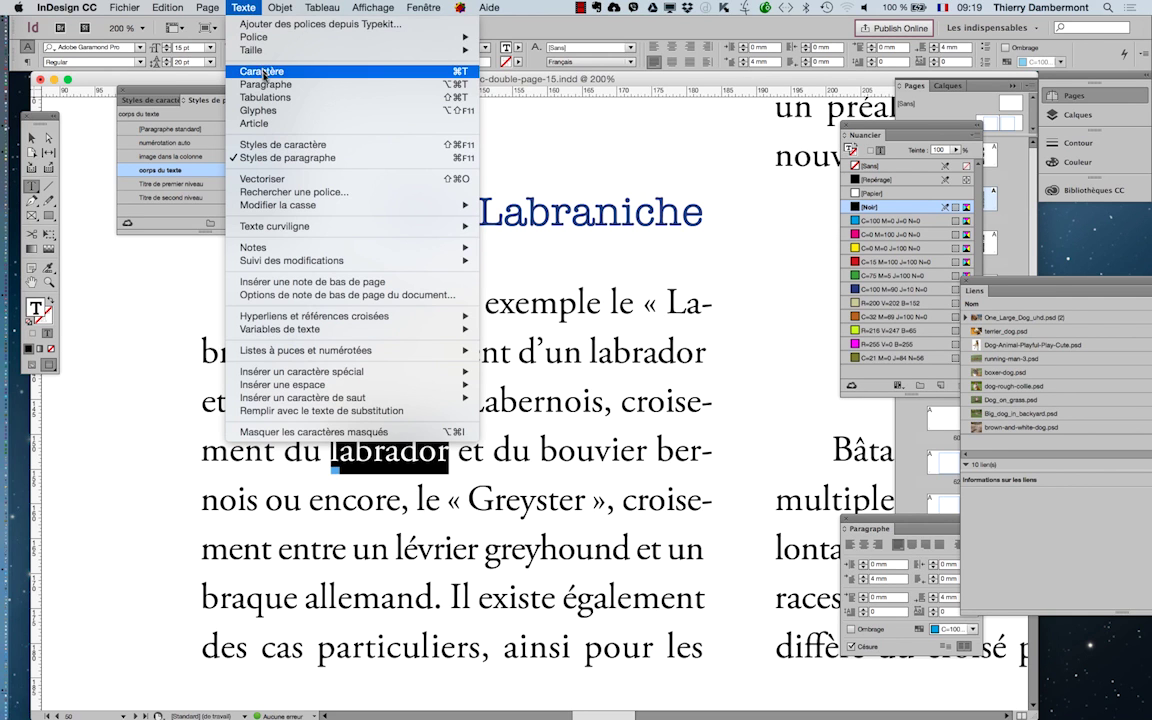
click(265, 72)
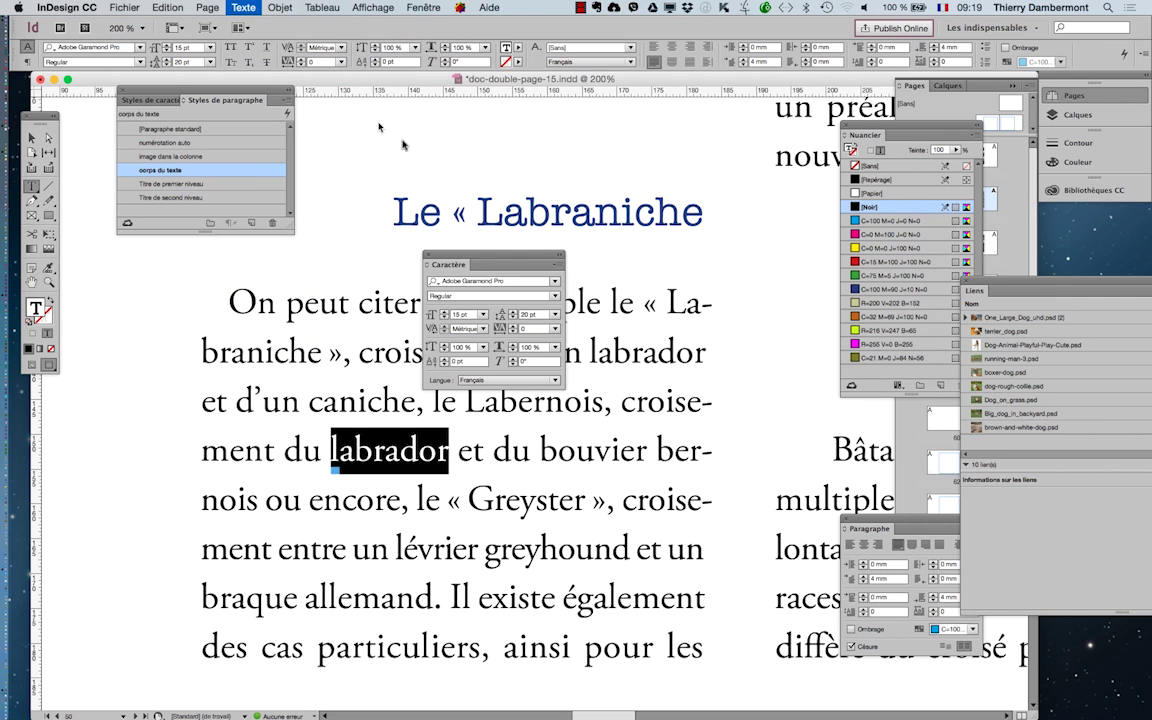
mouse_move(480, 256)
mouse_down()
mouse_move(603, 334)
mouse_move(589, 332)
mouse_move(552, 386)
mouse_move(505, 378)
mouse_move(518, 374)
mouse_up()
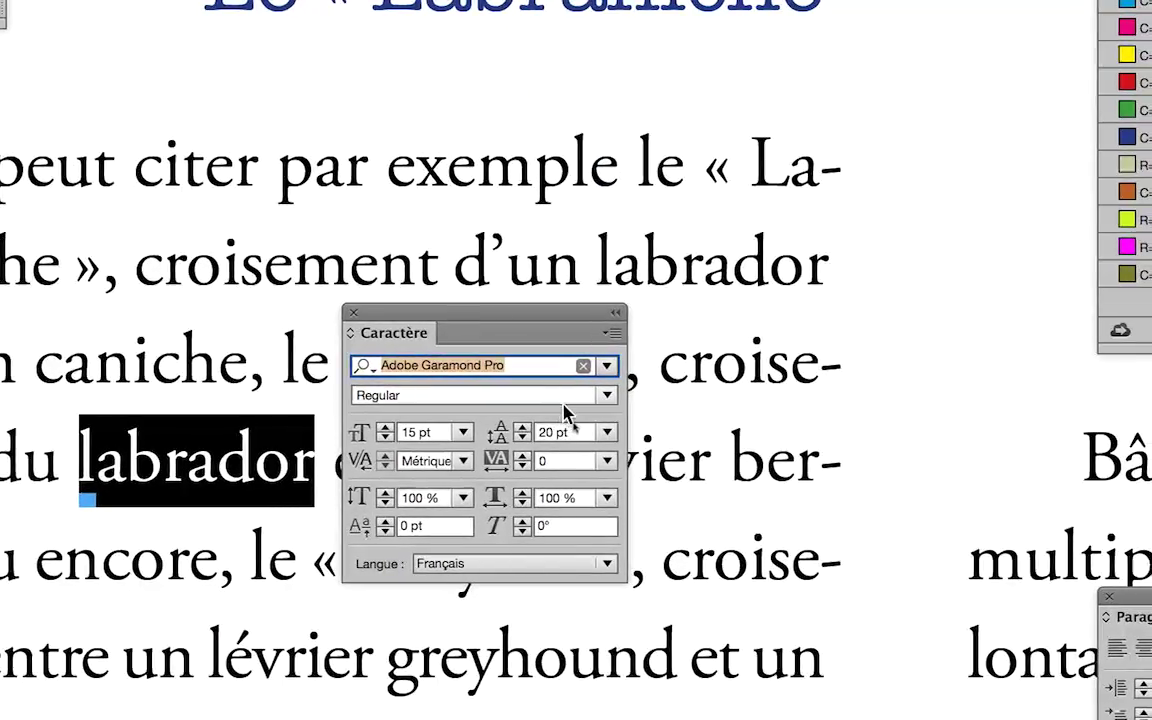
click(583, 398)
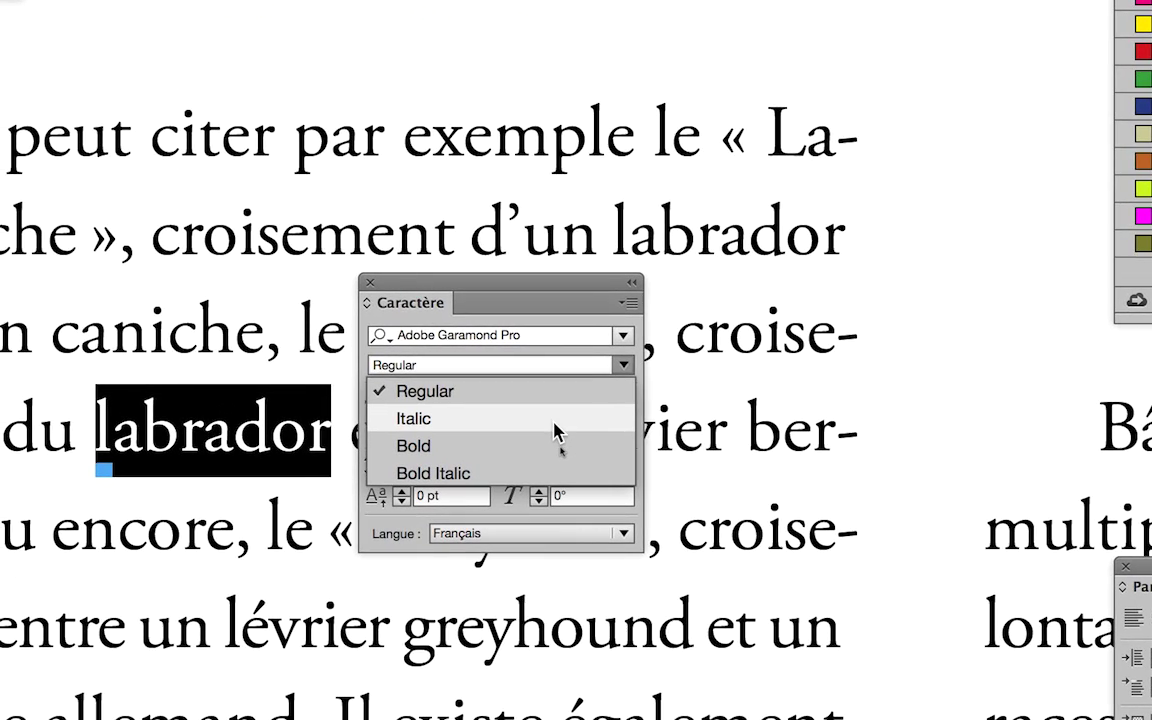
click(556, 432)
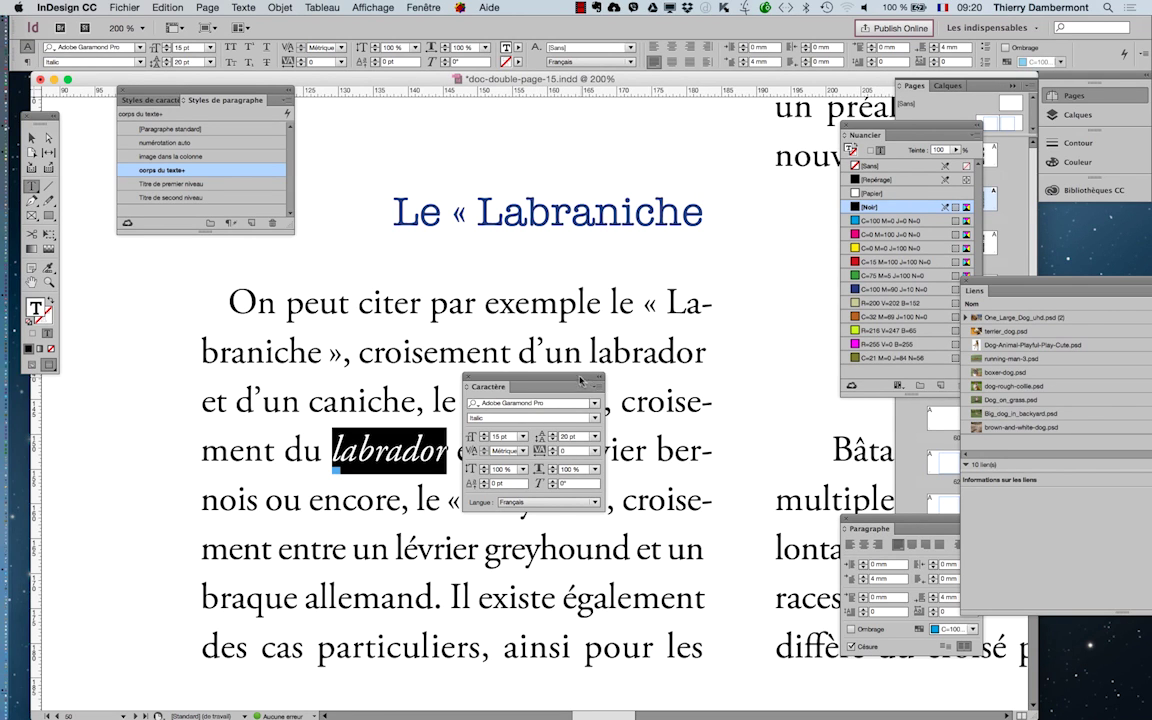
Move the Character and Swatches panels aside and reselect 'labrador'
mouse_move(580, 380)
mouse_down()
mouse_move(239, 439)
mouse_move(230, 467)
mouse_up()
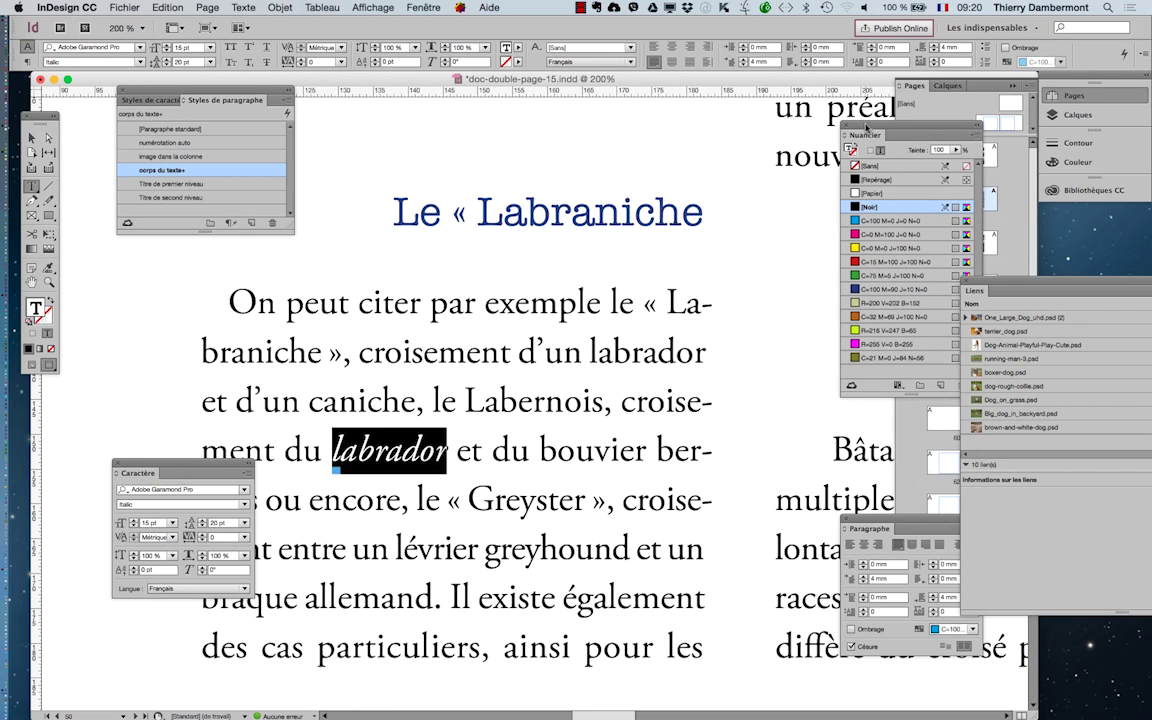
mouse_move(866, 128)
mouse_down()
mouse_move(581, 193)
mouse_move(840, 168)
mouse_up()
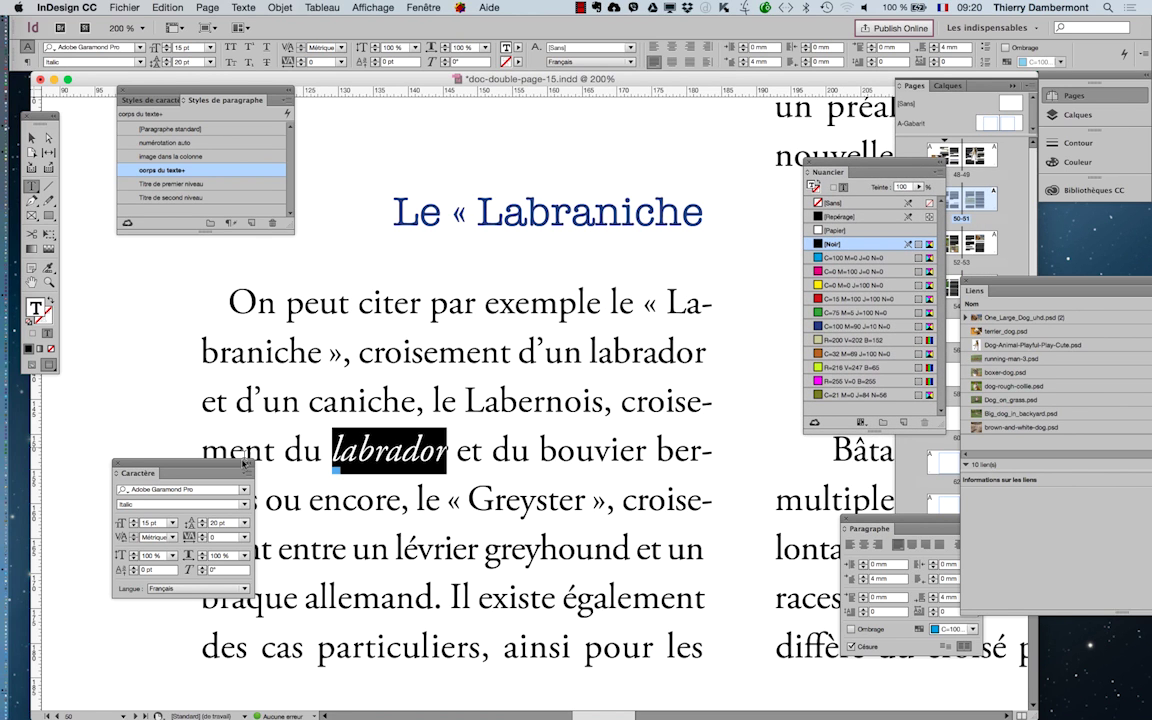
drag(234, 469, 196, 467)
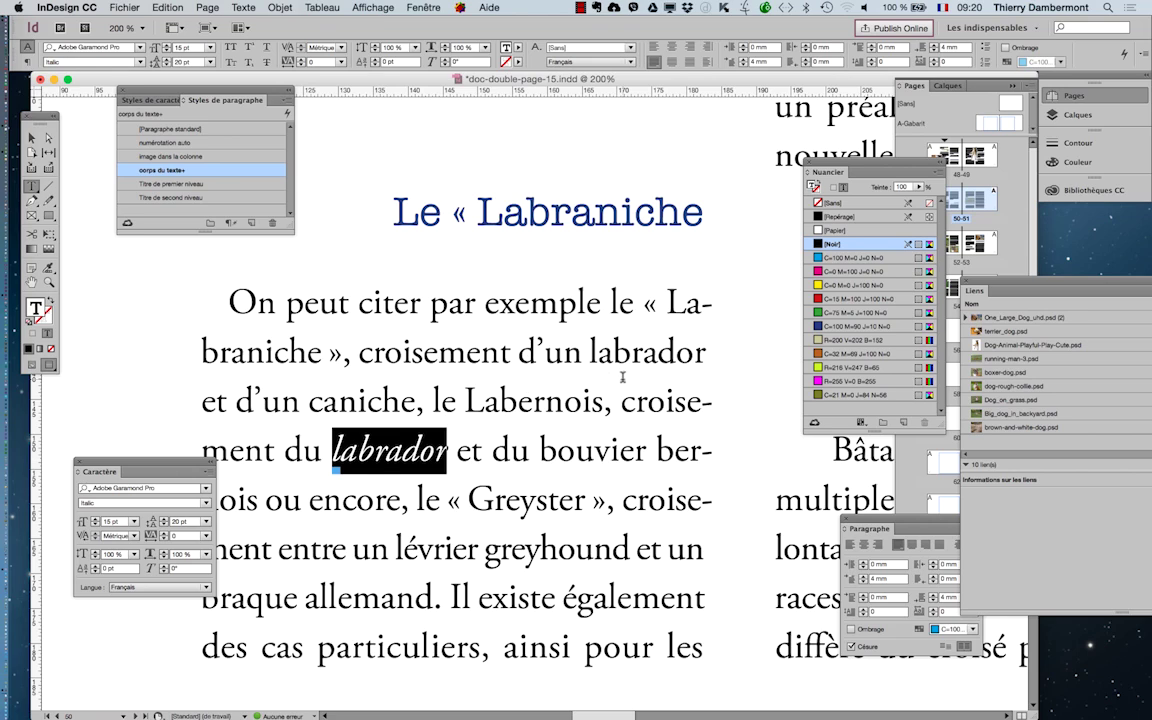
click(427, 453)
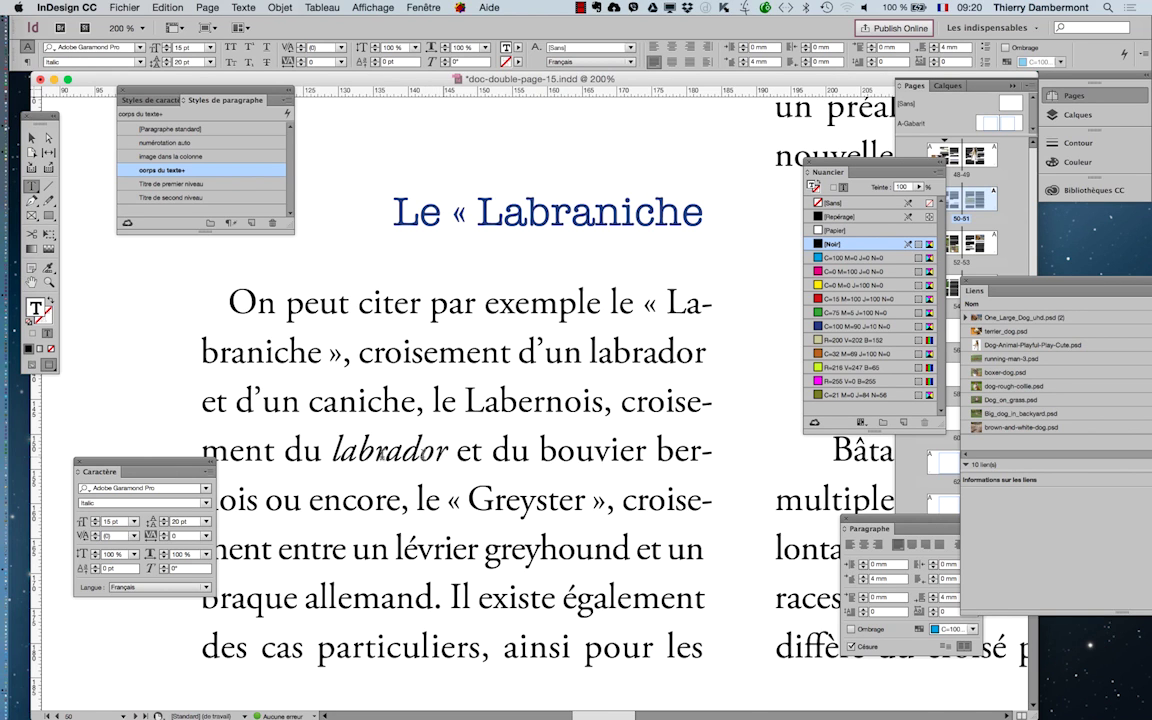
Reselect 'labrador' and float the Character Styles panel beside the heading
drag(447, 453, 334, 453)
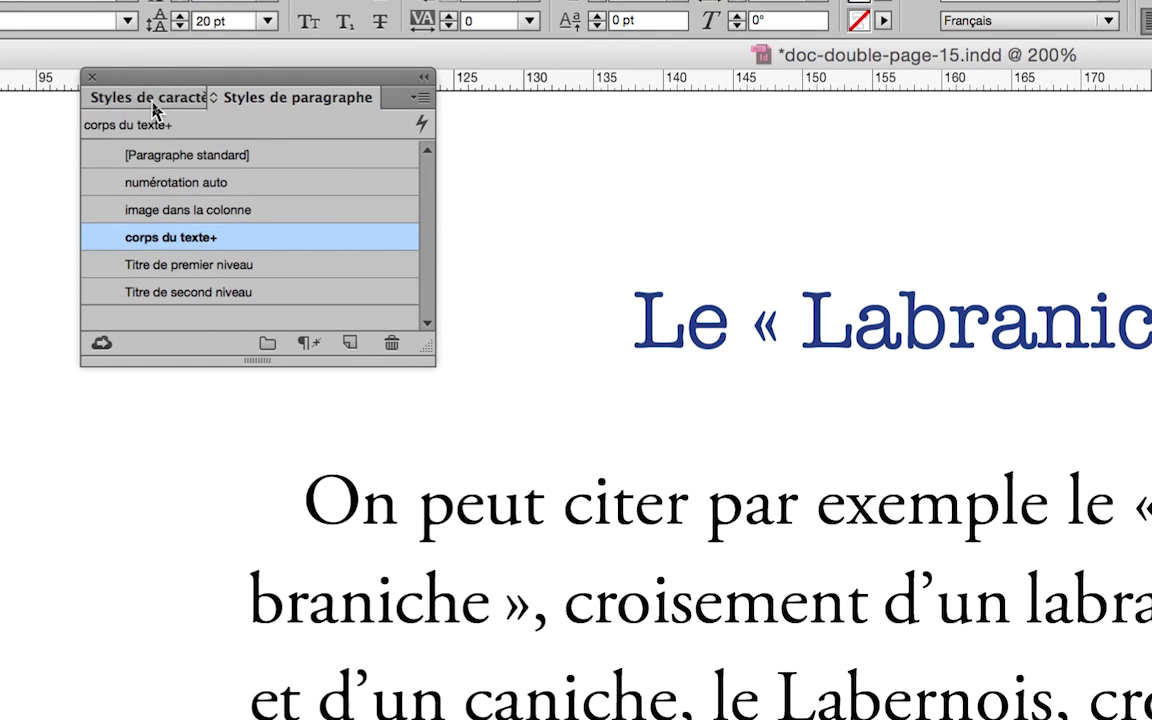
click(153, 108)
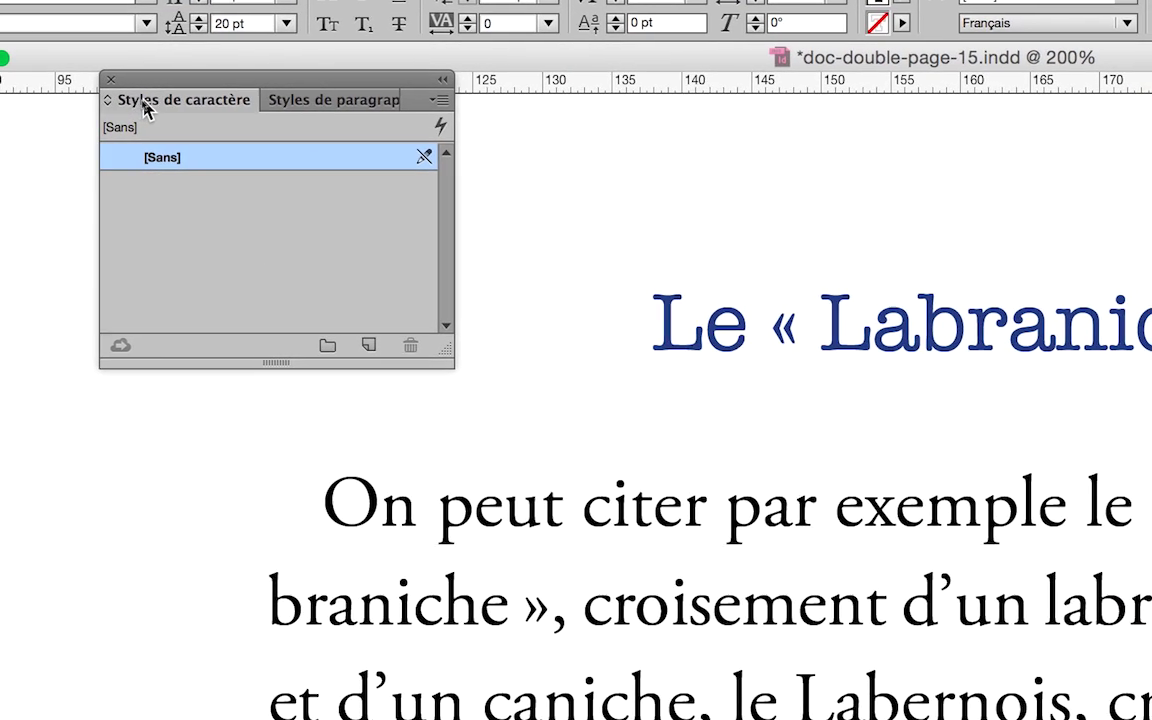
drag(153, 108, 307, 138)
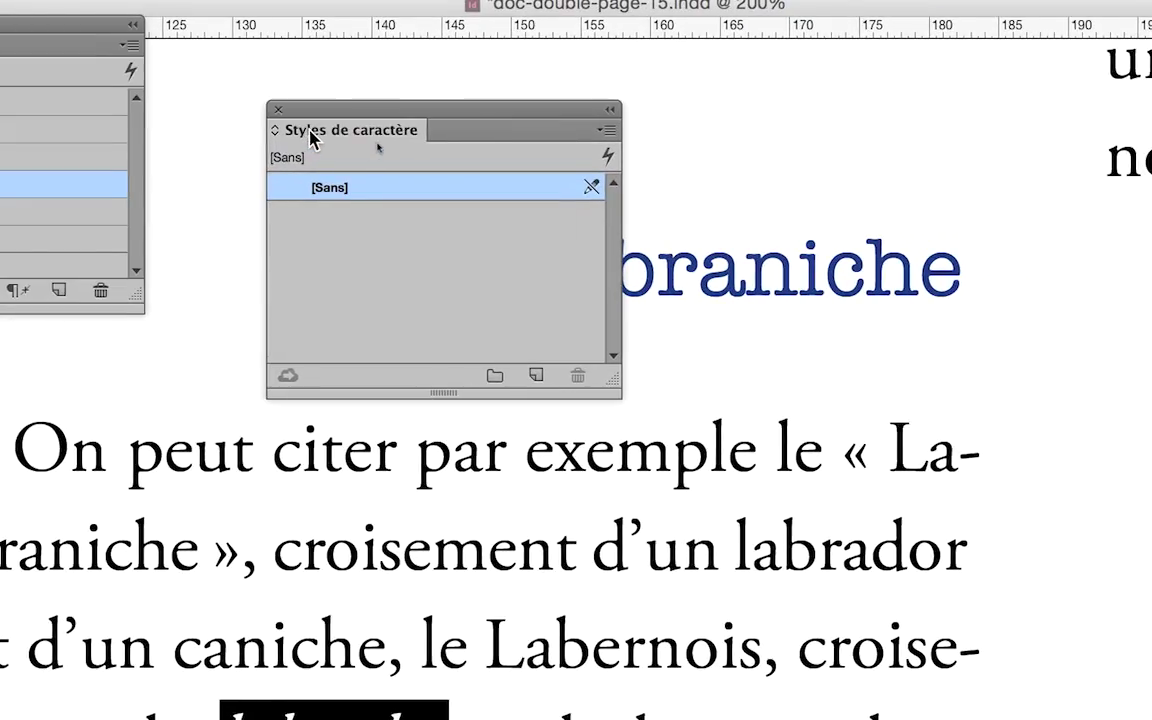
drag(154, 104, 354, 104)
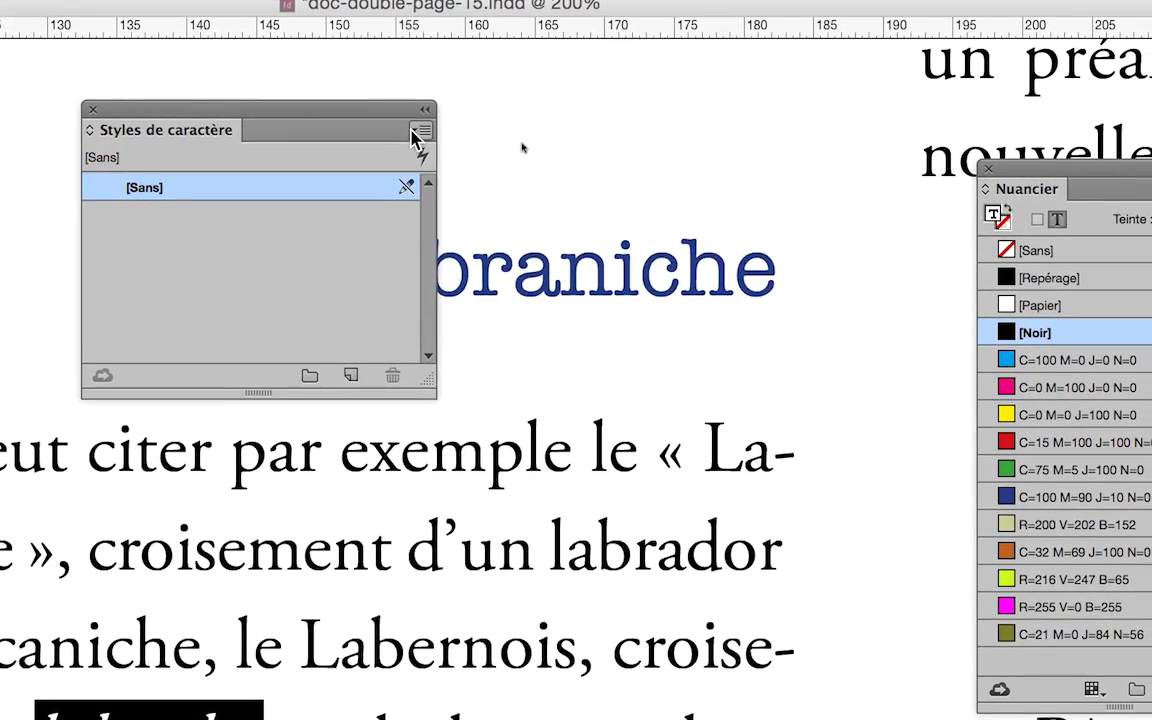
Start a new character style named 'italique' with Italic in its Basic Character Formats
click(441, 143)
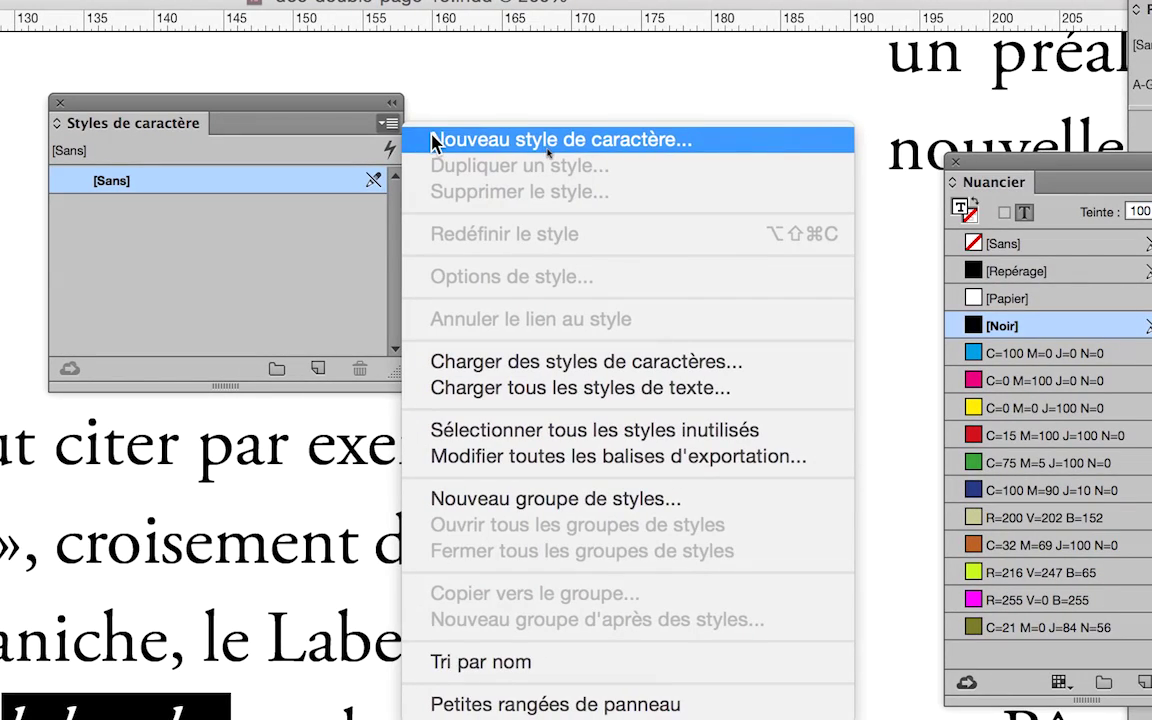
click(433, 140)
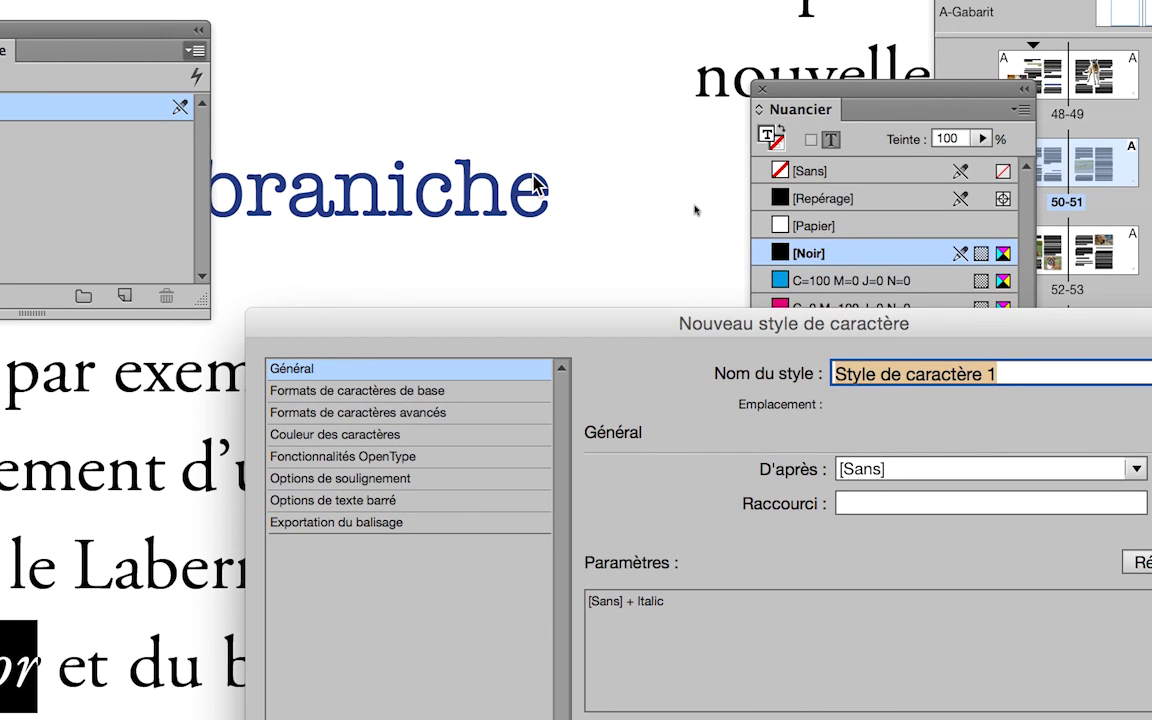
text(itali)
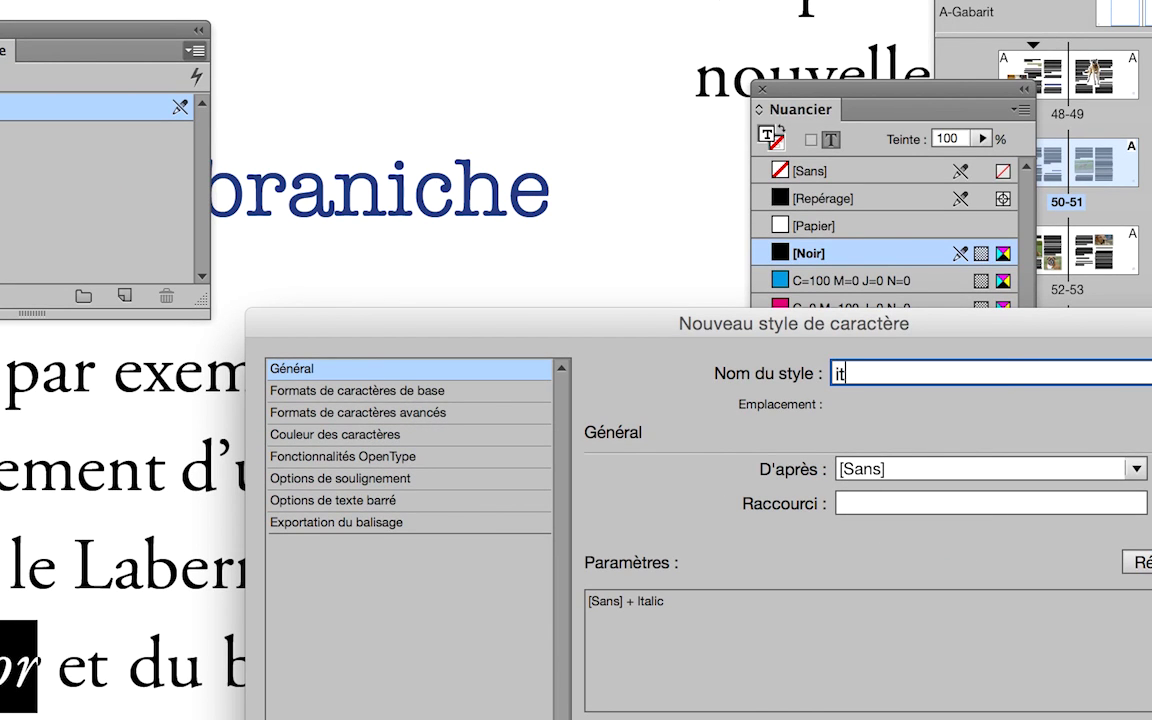
text(que)
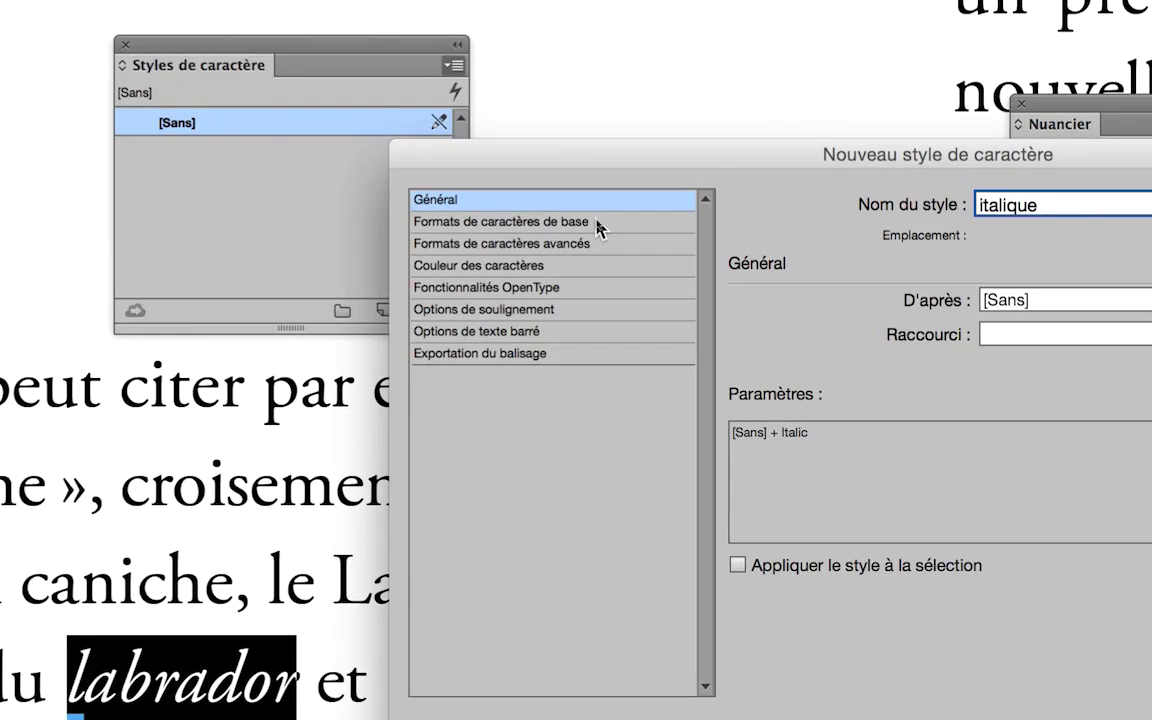
click(604, 223)
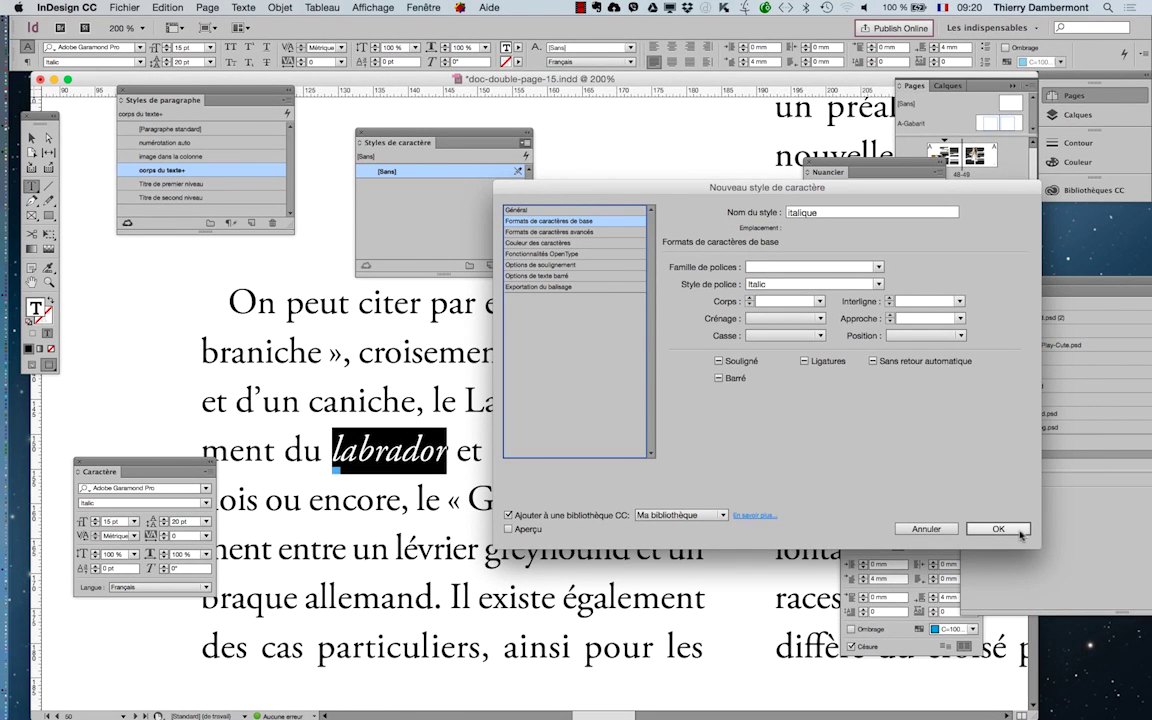
Confirm the 'italique' style and apply it to 'labrador'
click(997, 528)
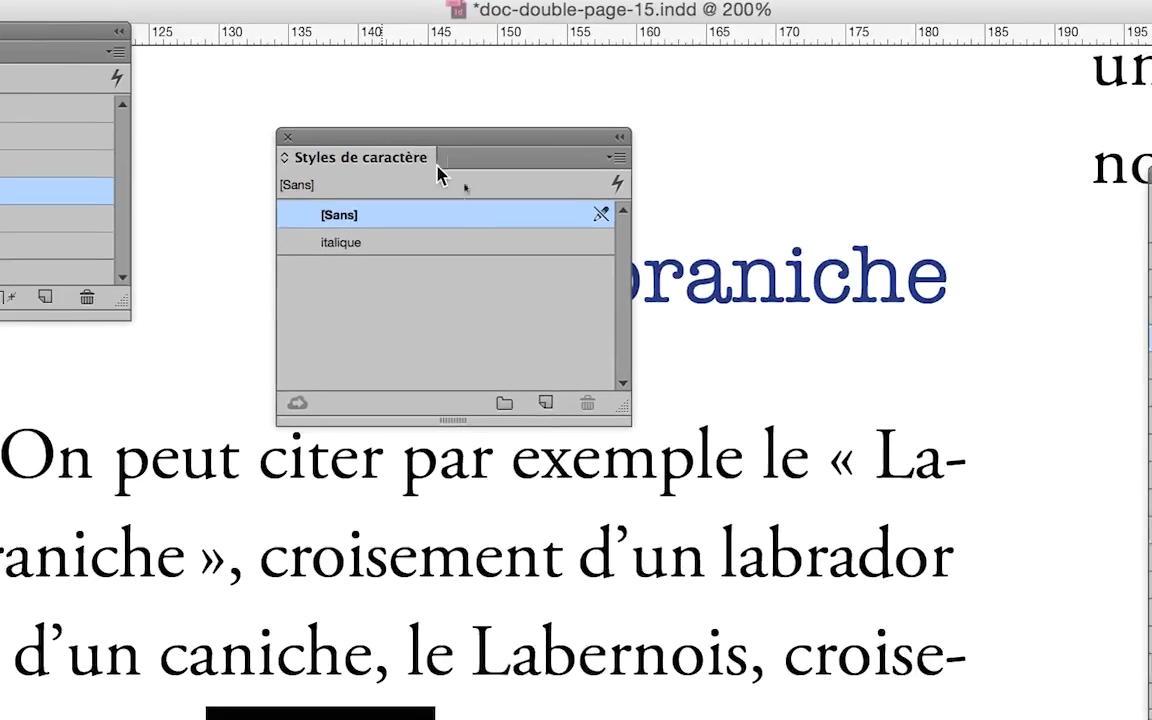
drag(437, 166, 618, 603)
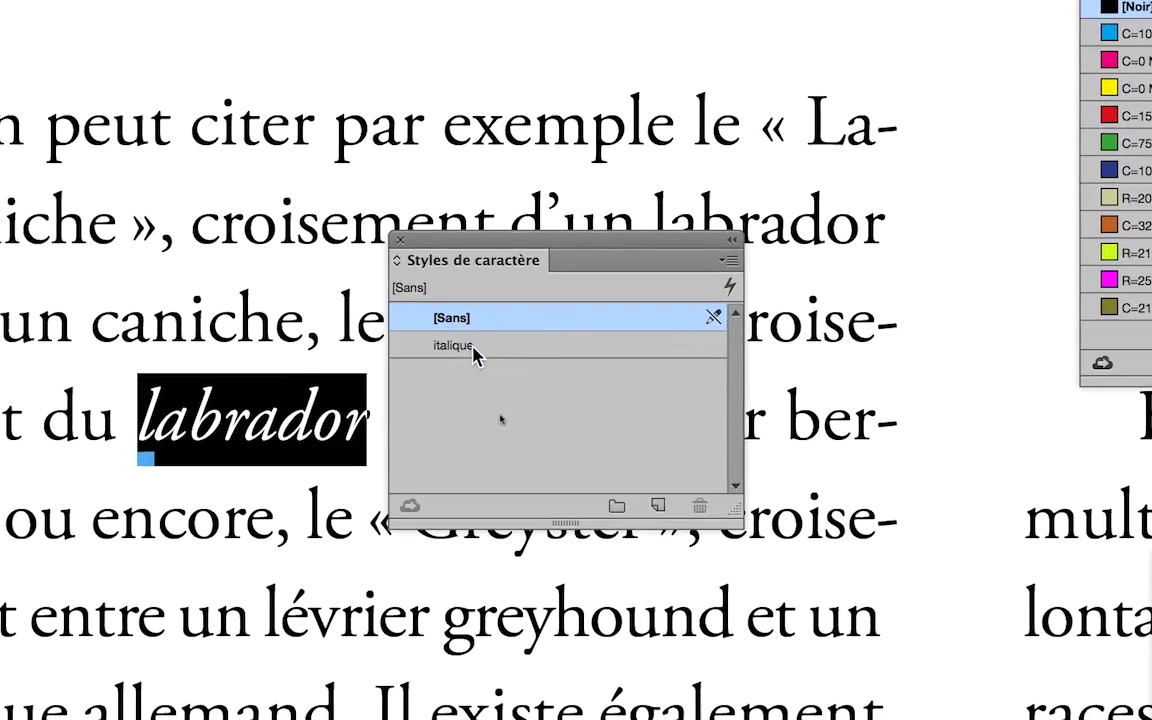
click(456, 381)
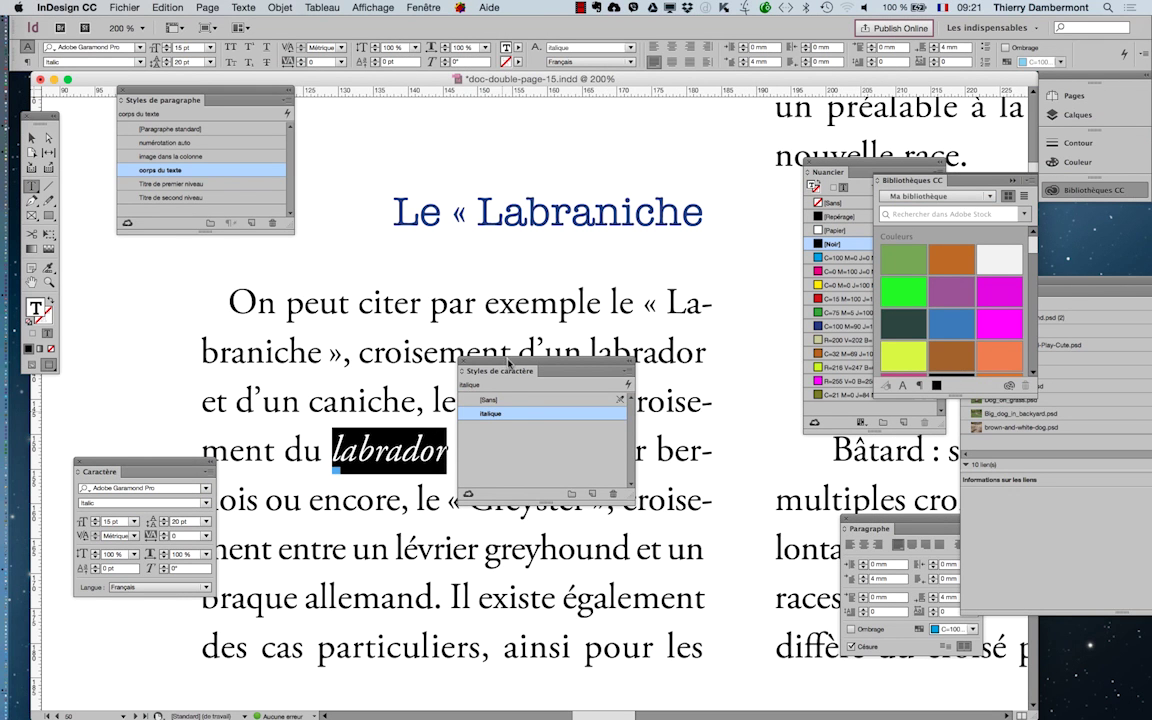
Apply the 'italique' style to the word 'Greyster'
drag(509, 363, 700, 237)
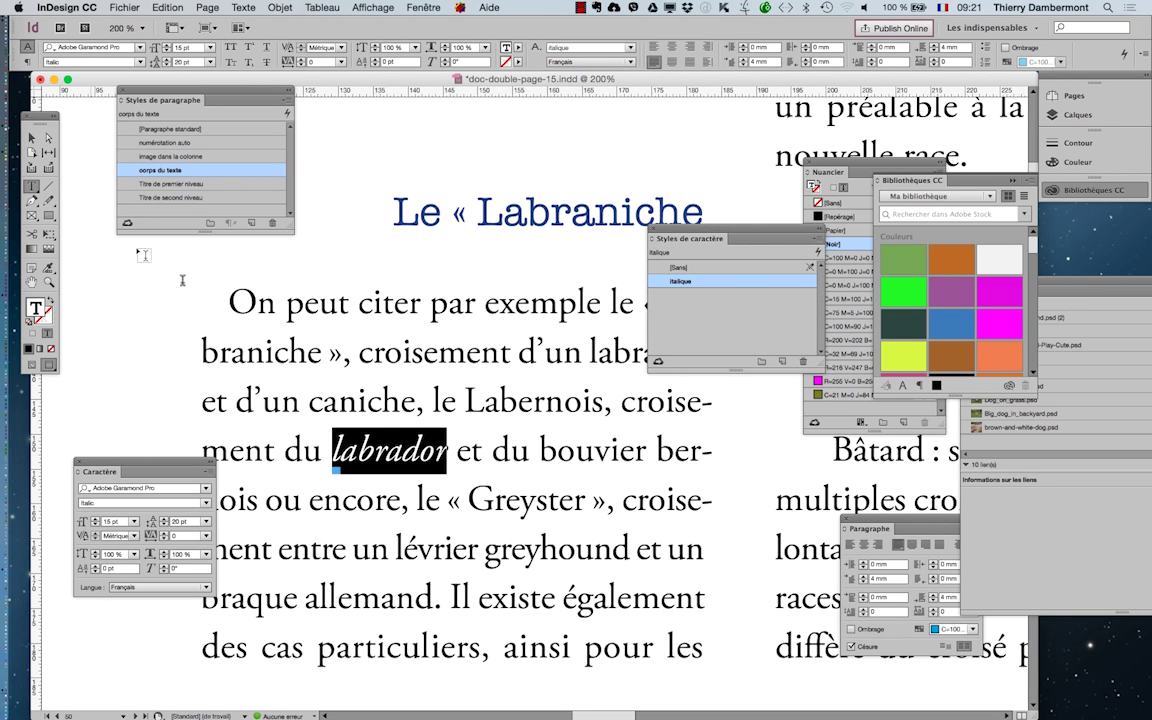
drag(470, 497, 583, 499)
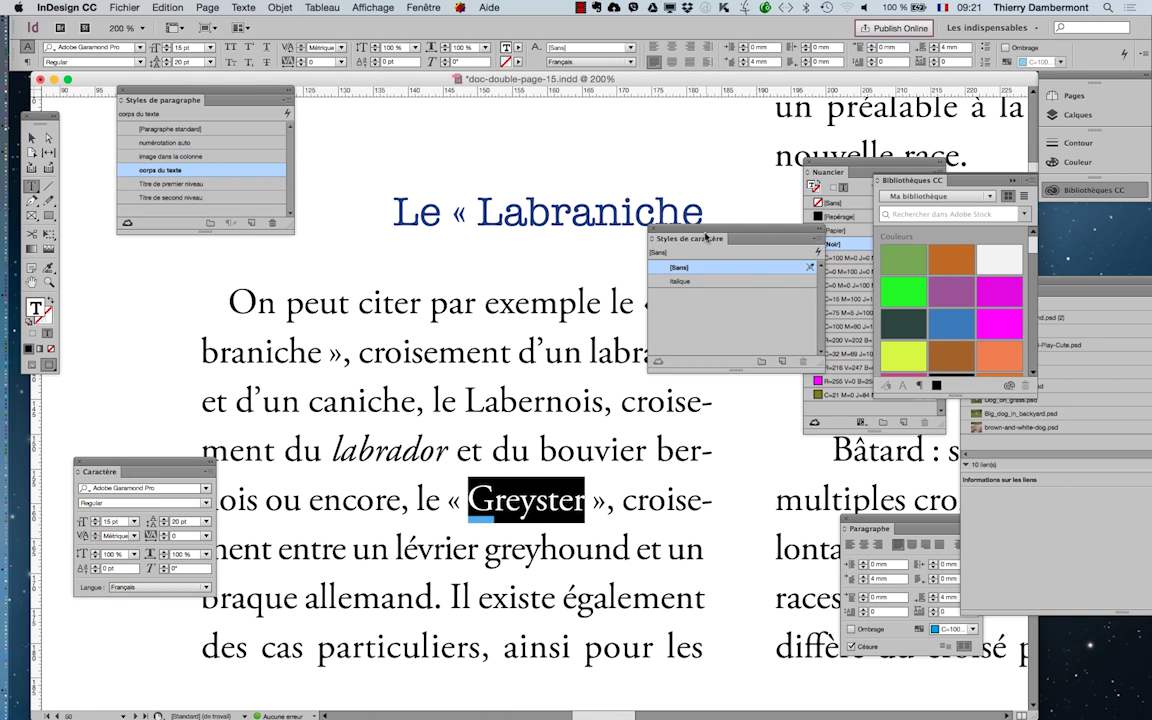
drag(703, 236, 664, 389)
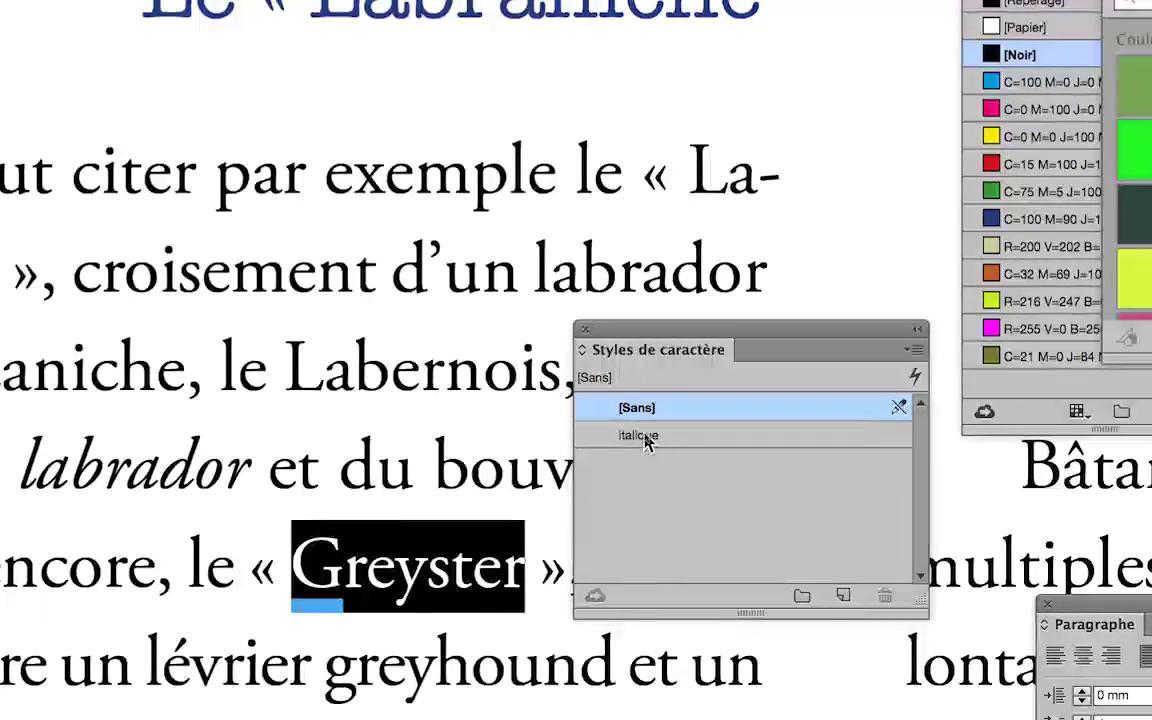
click(645, 436)
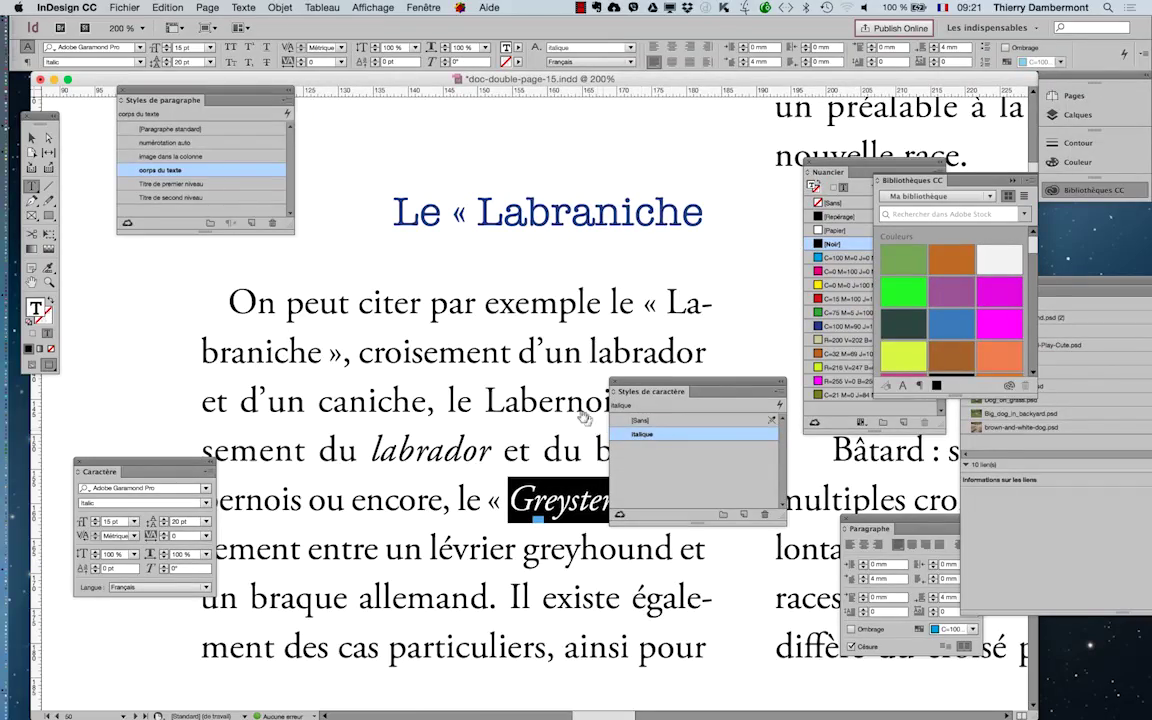
Scroll down to page 52 with the corniaud passage and collie photo
scroll(577, 408, down, 2)
scroll(500, 380, right, 5)
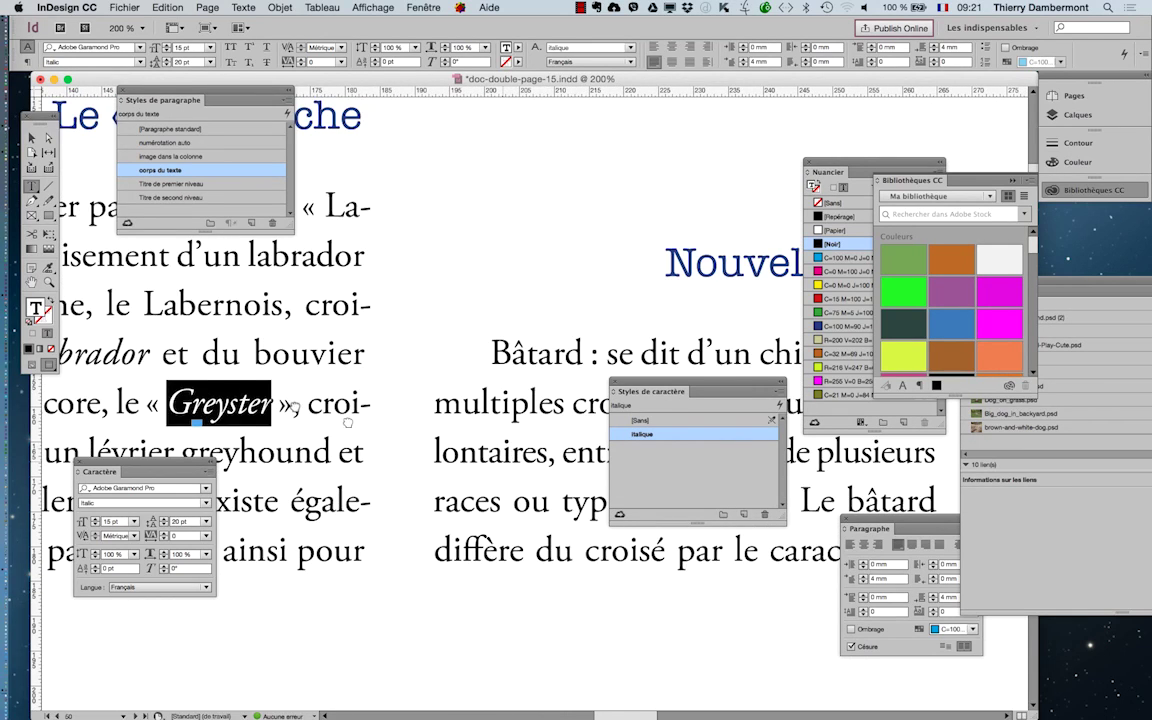
scroll(461, 413, right, 5)
scroll(461, 413, down, 3)
scroll(411, 310, down, 2)
scroll(301, 481, down, 2)
scroll(301, 481, left, 3)
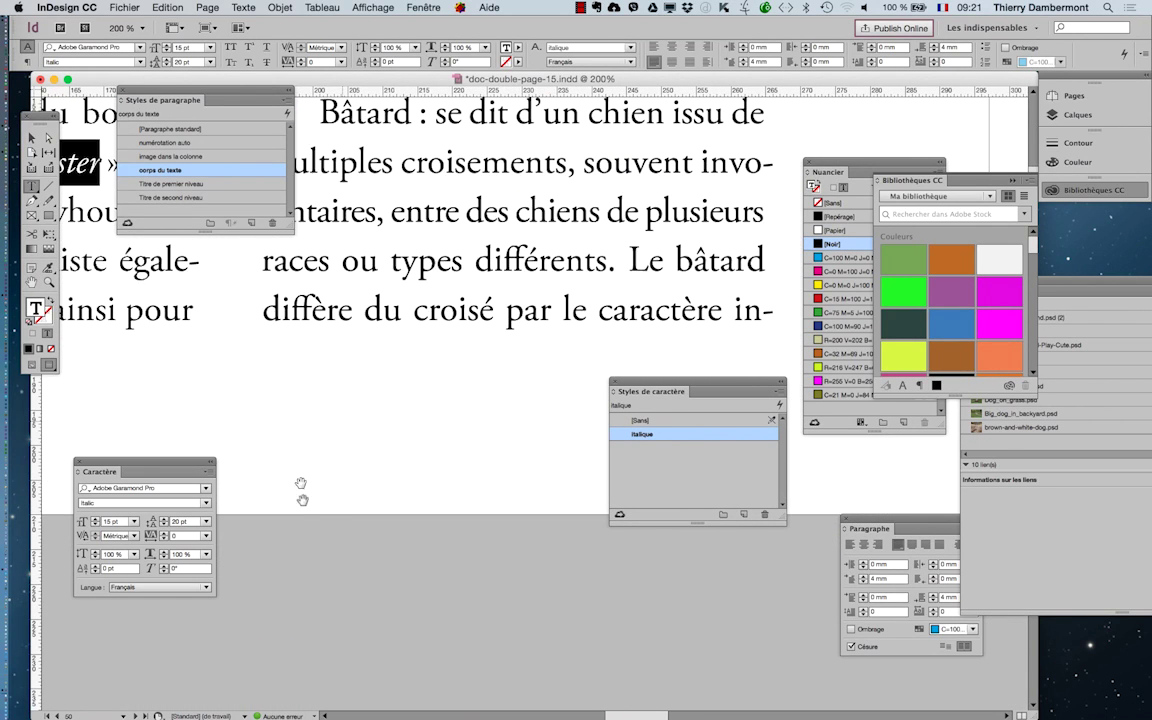
scroll(331, 466, down, 3)
scroll(494, 249, down, 5)
scroll(360, 673, down, 3)
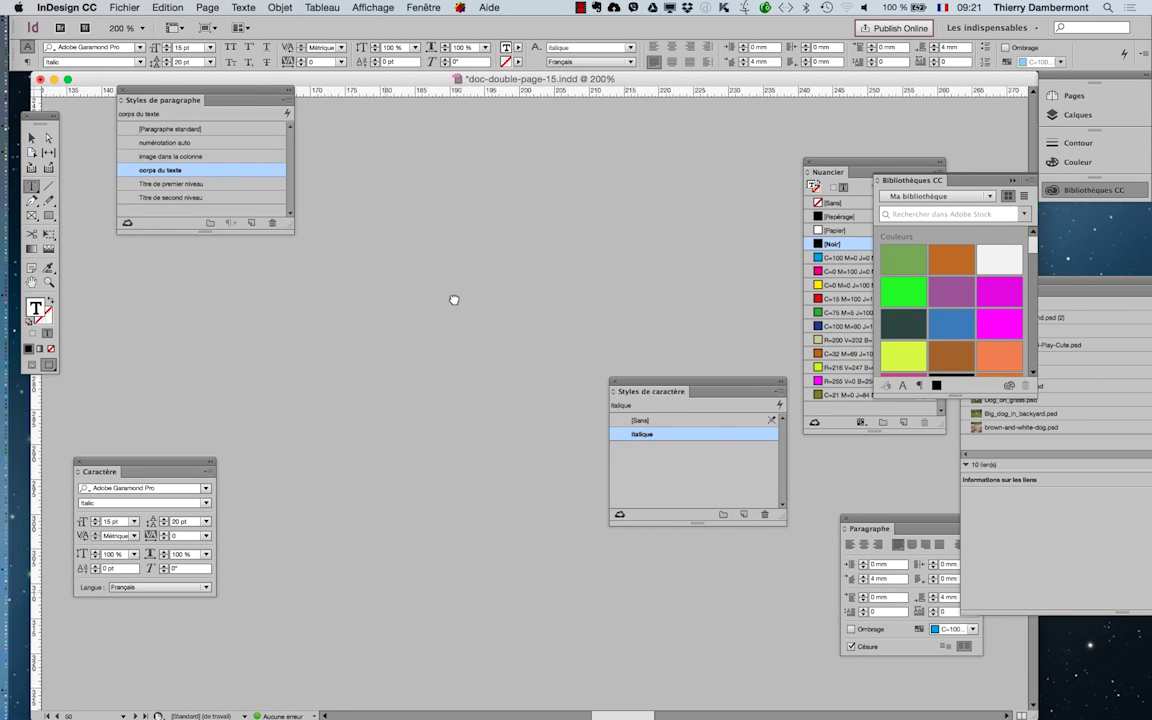
scroll(416, 477, down, 1)
scroll(411, 506, down, 1)
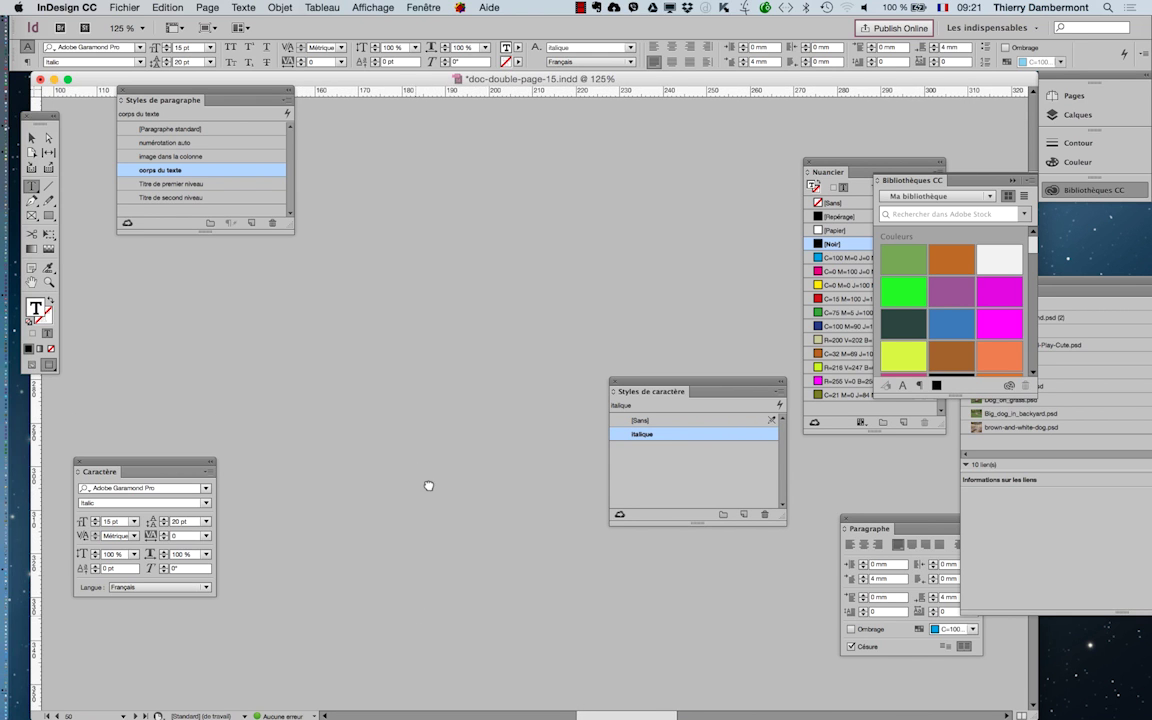
scroll(430, 460, down, 1)
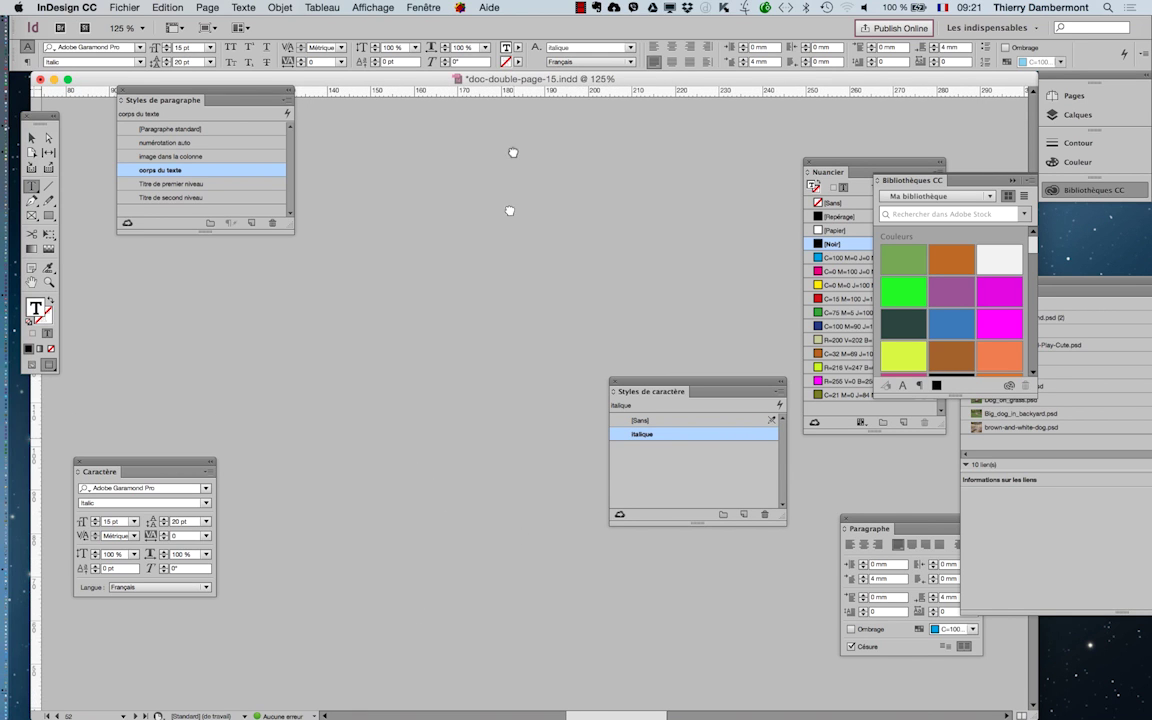
scroll(498, 353, down, 3)
scroll(498, 353, down, 2)
scroll(489, 362, down, 1)
Apply the 'italique' style to 'corniaud' and zoom out to see the spread
scroll(447, 375, down, 1)
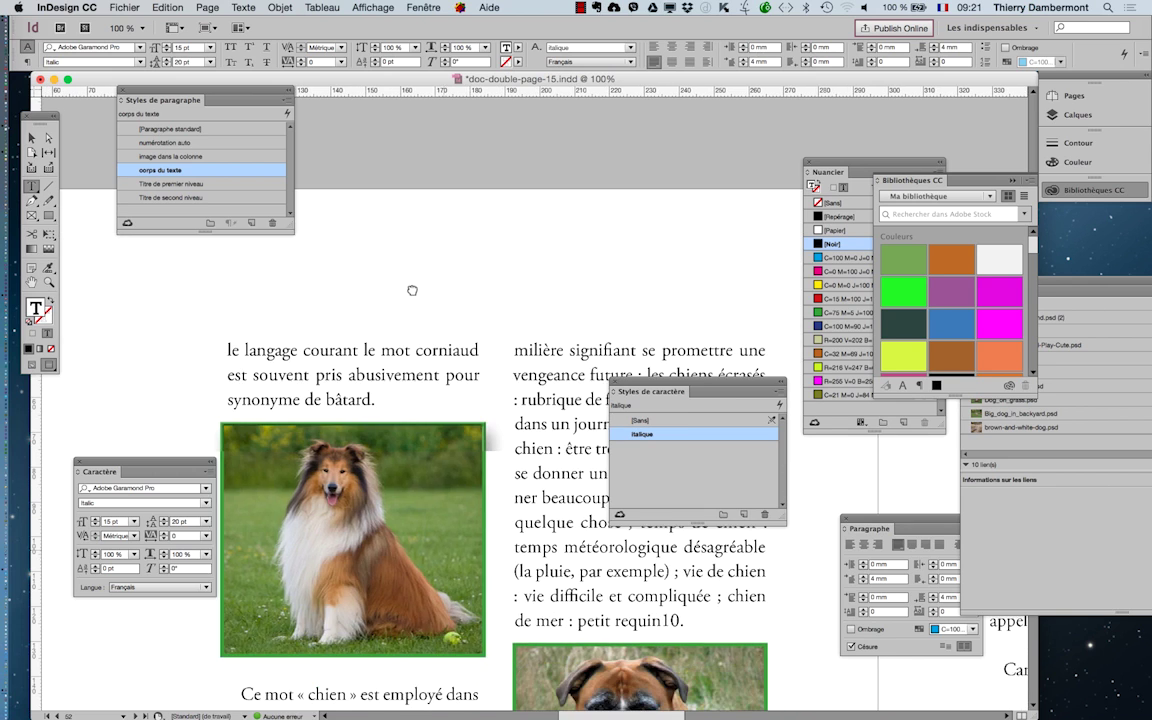
scroll(424, 345, up, 1)
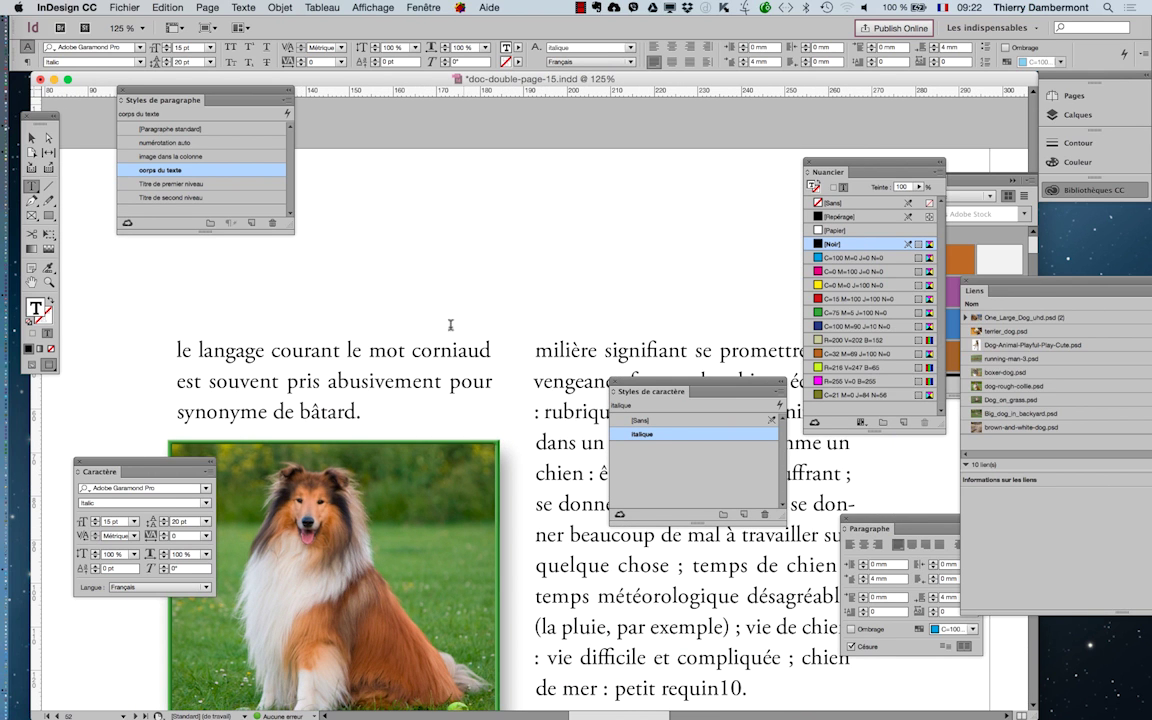
double_click(414, 355)
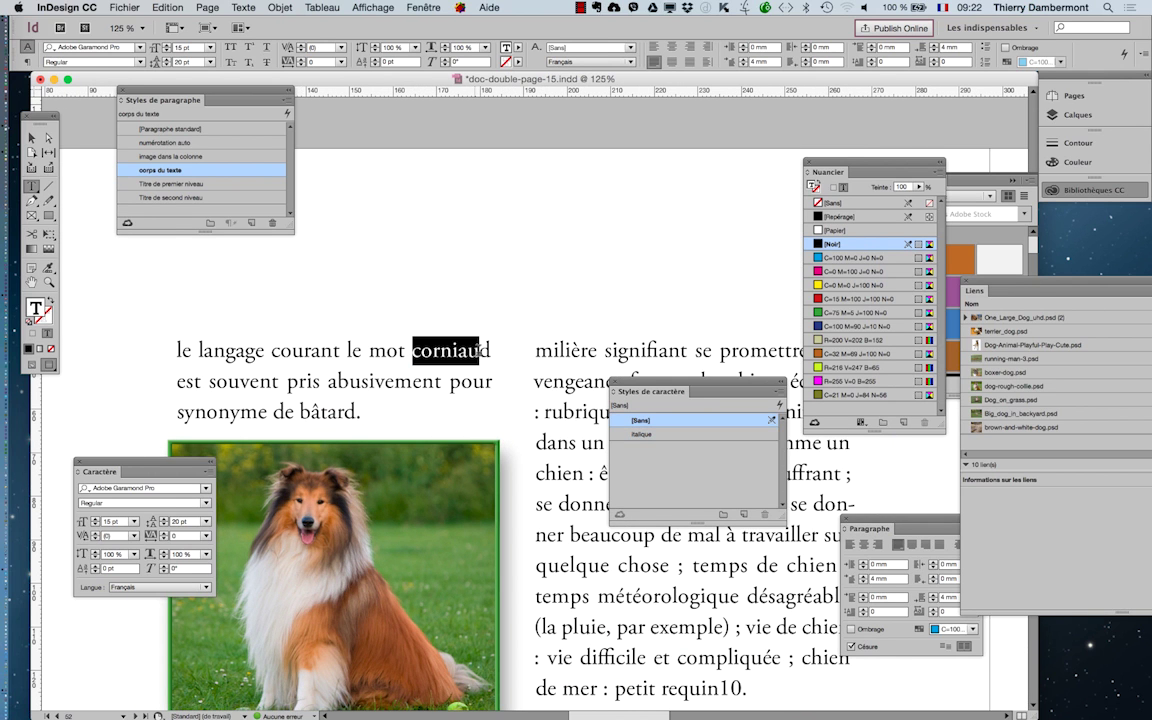
click(697, 435)
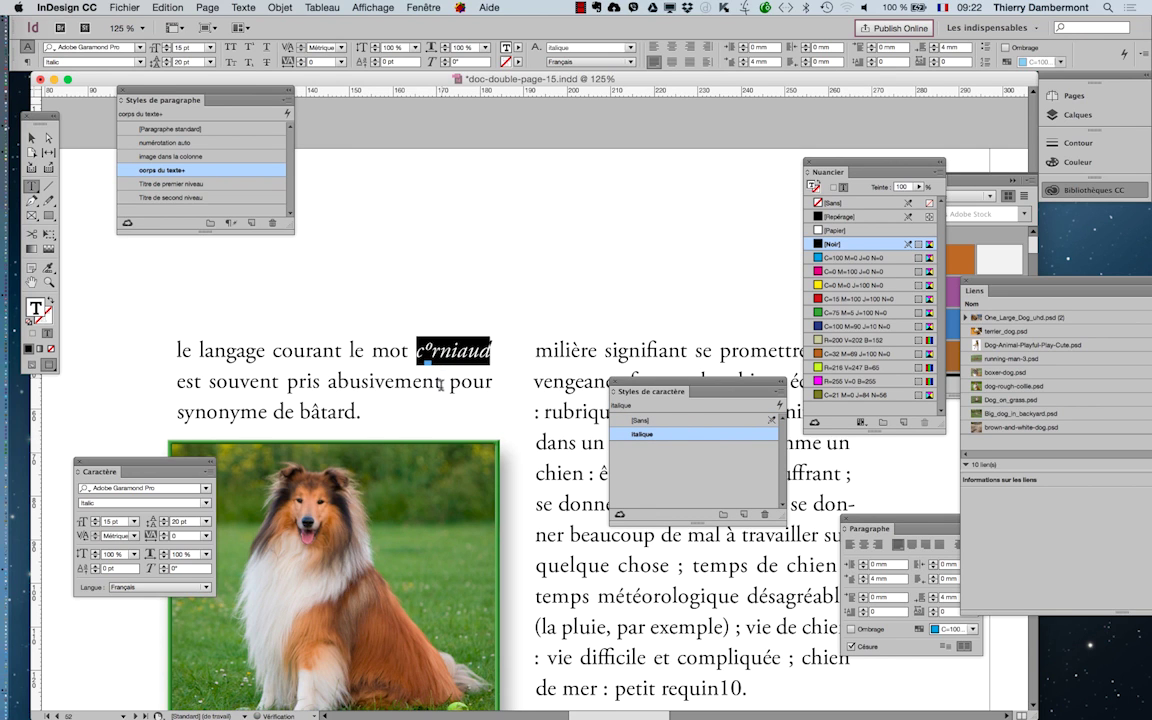
key(ctrl+minus)
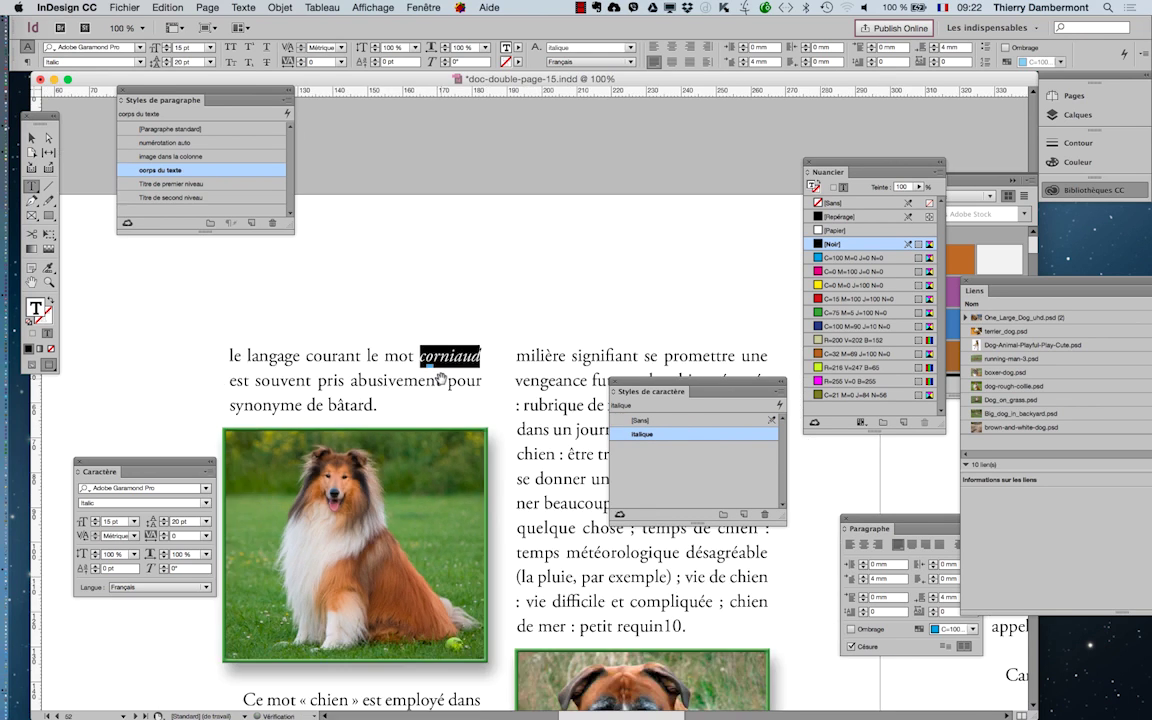
key(ctrl+minus)
key(ctrl+minus)
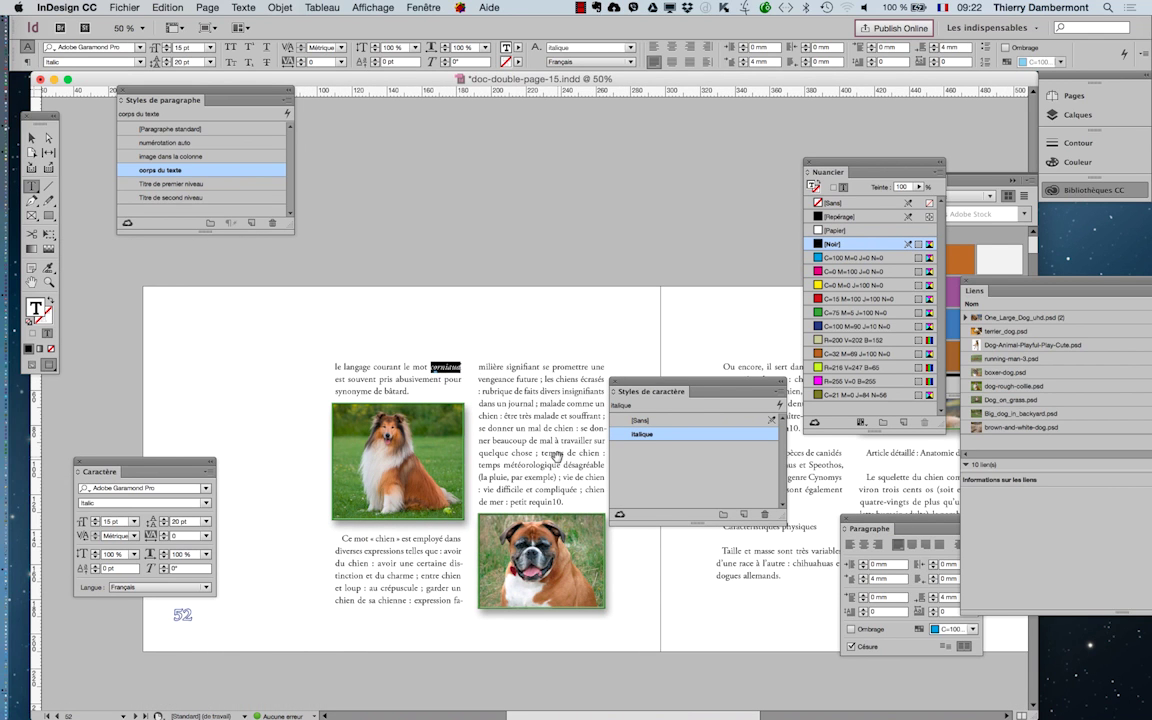
Switch to Normal screen mode and place the cursor in page 53's text
click(36, 364)
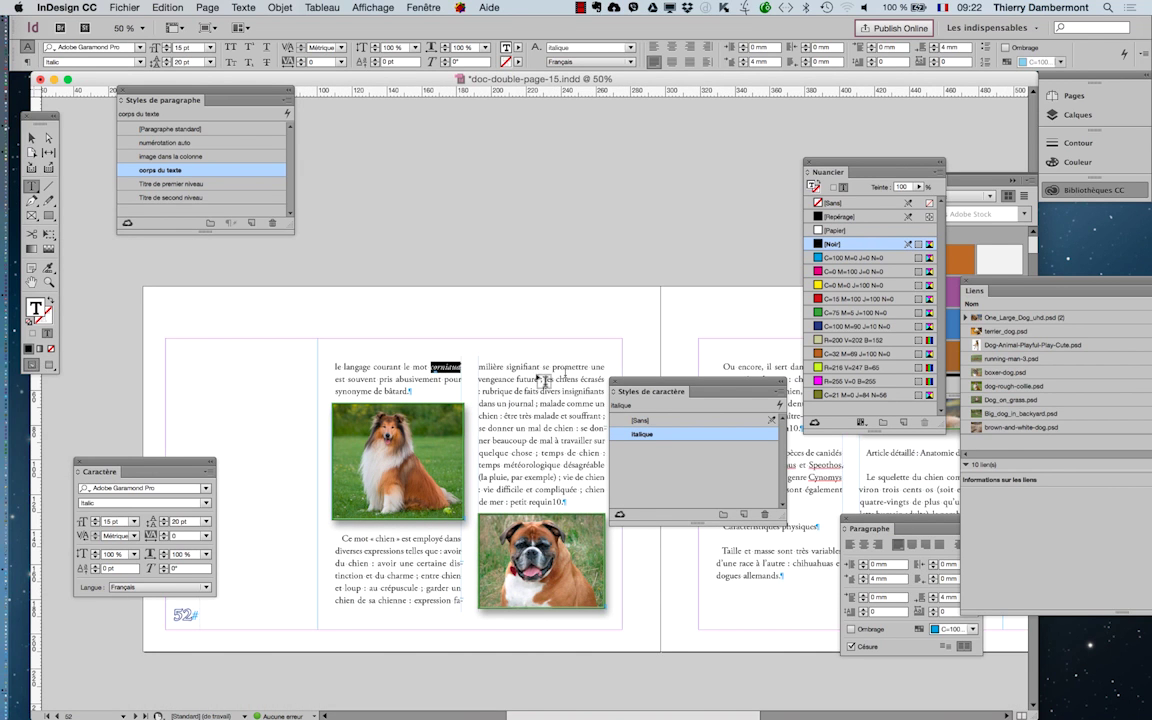
drag(633, 388, 717, 110)
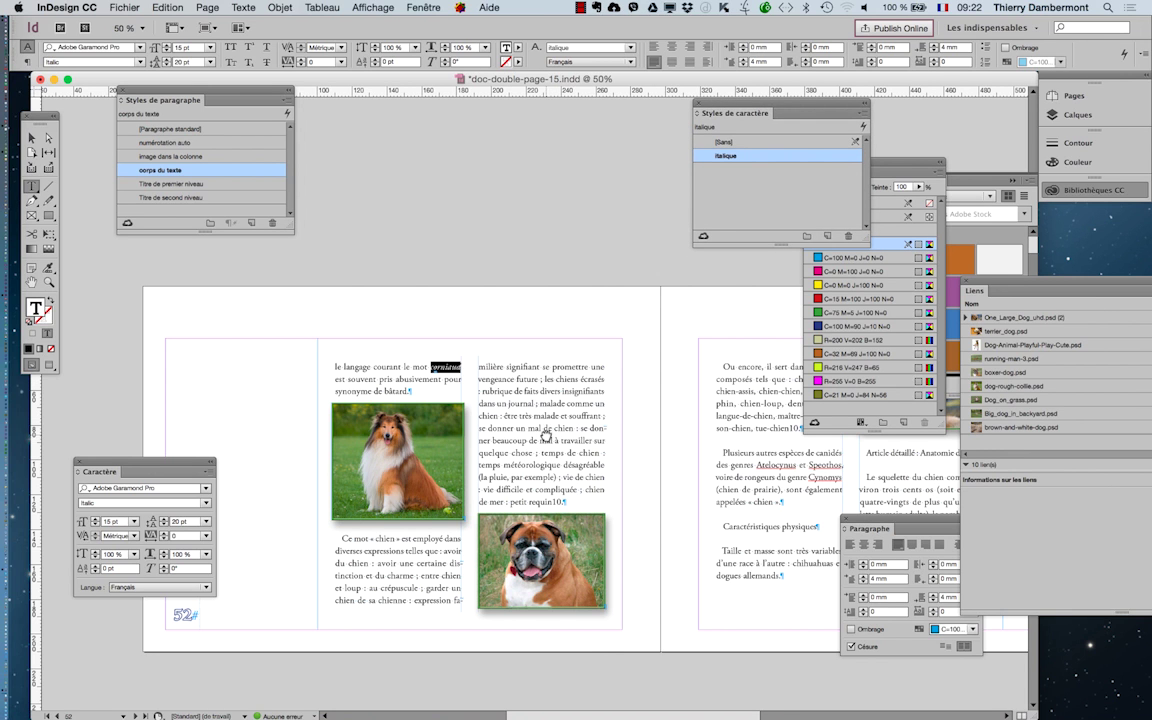
scroll(546, 436, down, 2)
scroll(546, 436, right, 6)
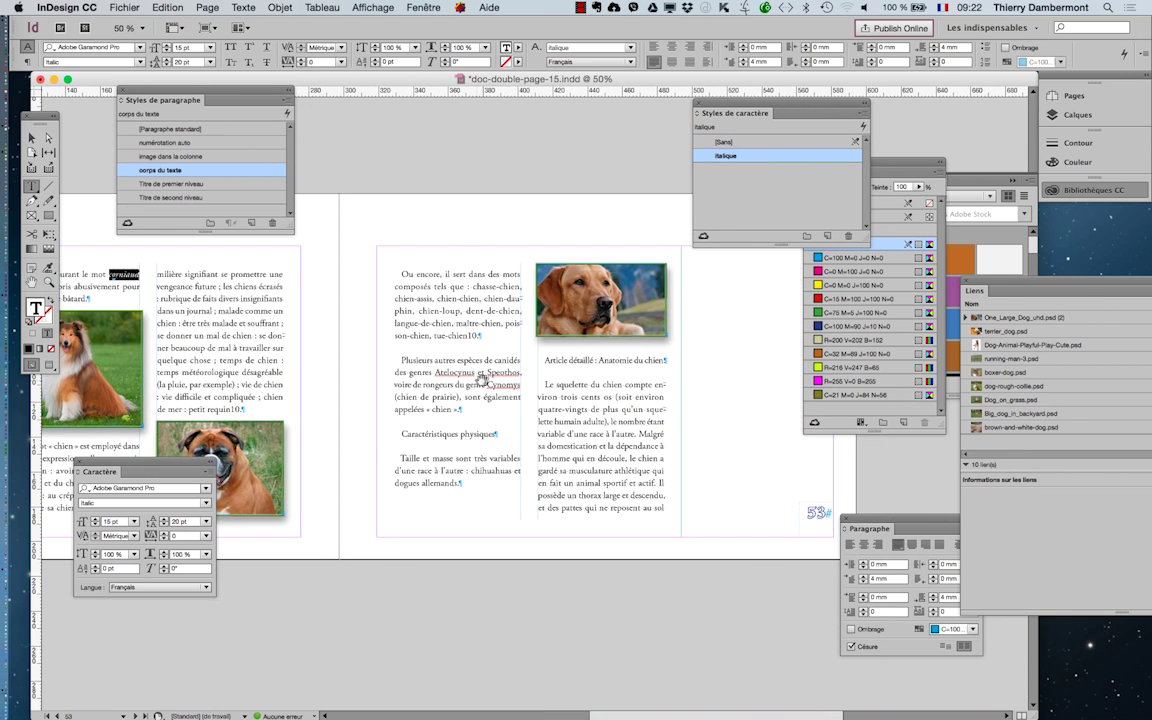
scroll(465, 360, up, 1)
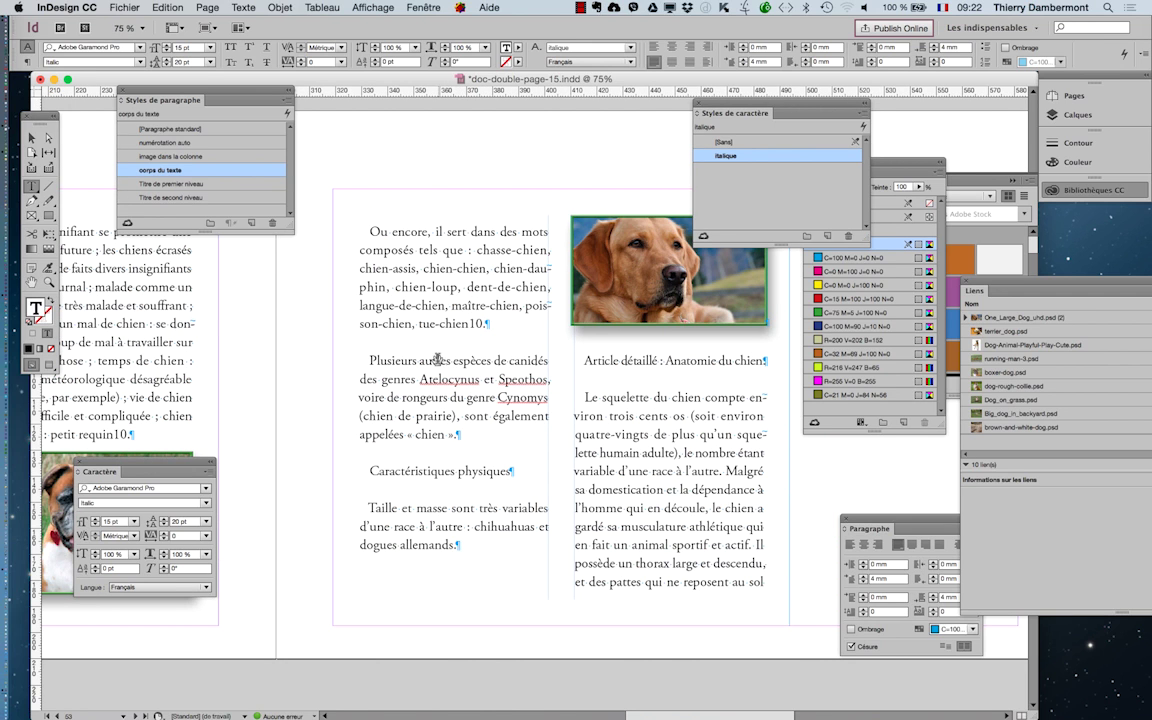
click(452, 300)
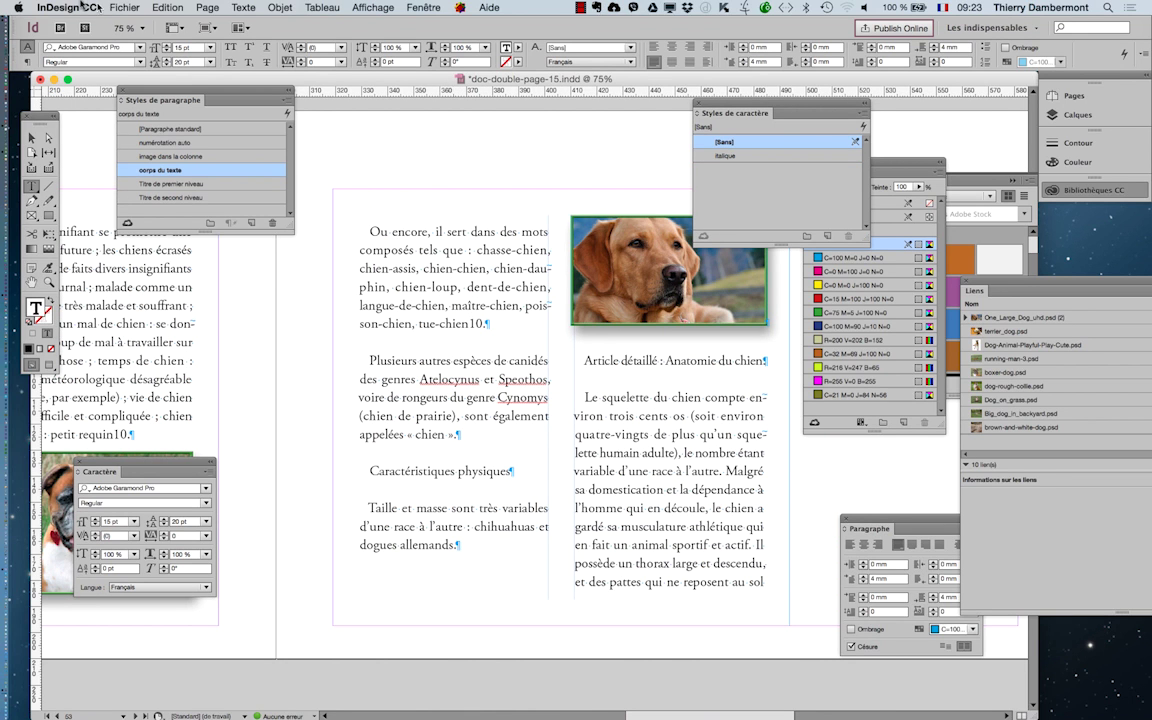
Save the document as doc-double-page-16.indd
click(112, 7)
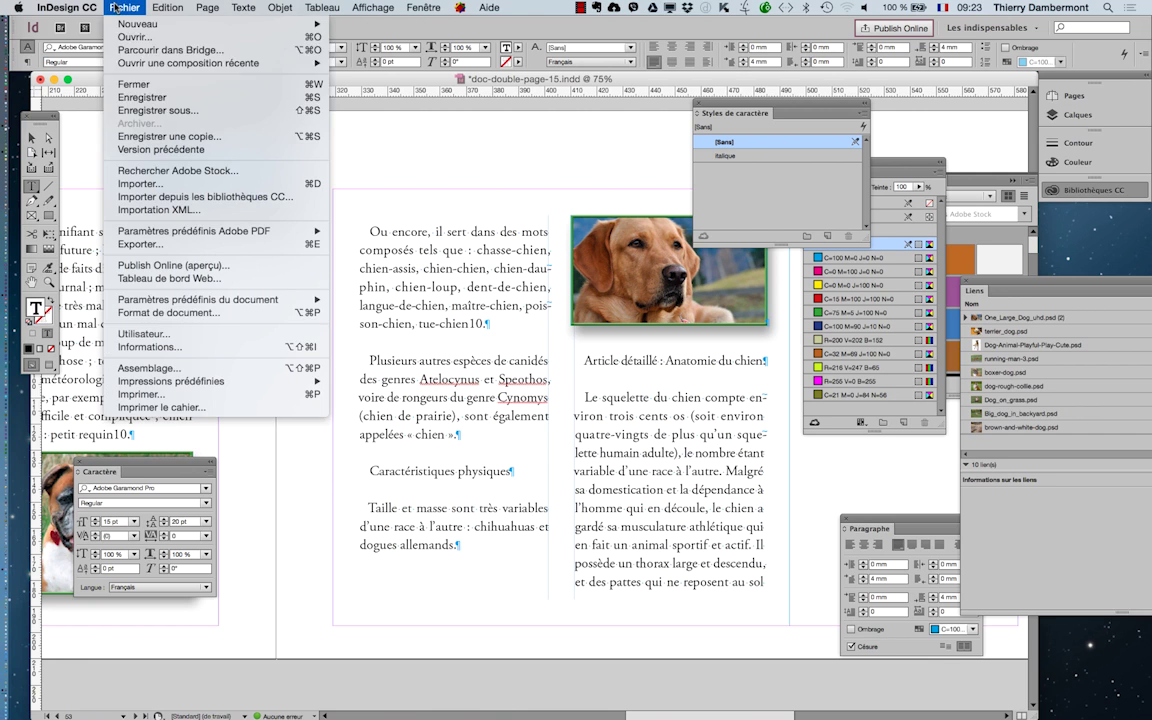
click(186, 111)
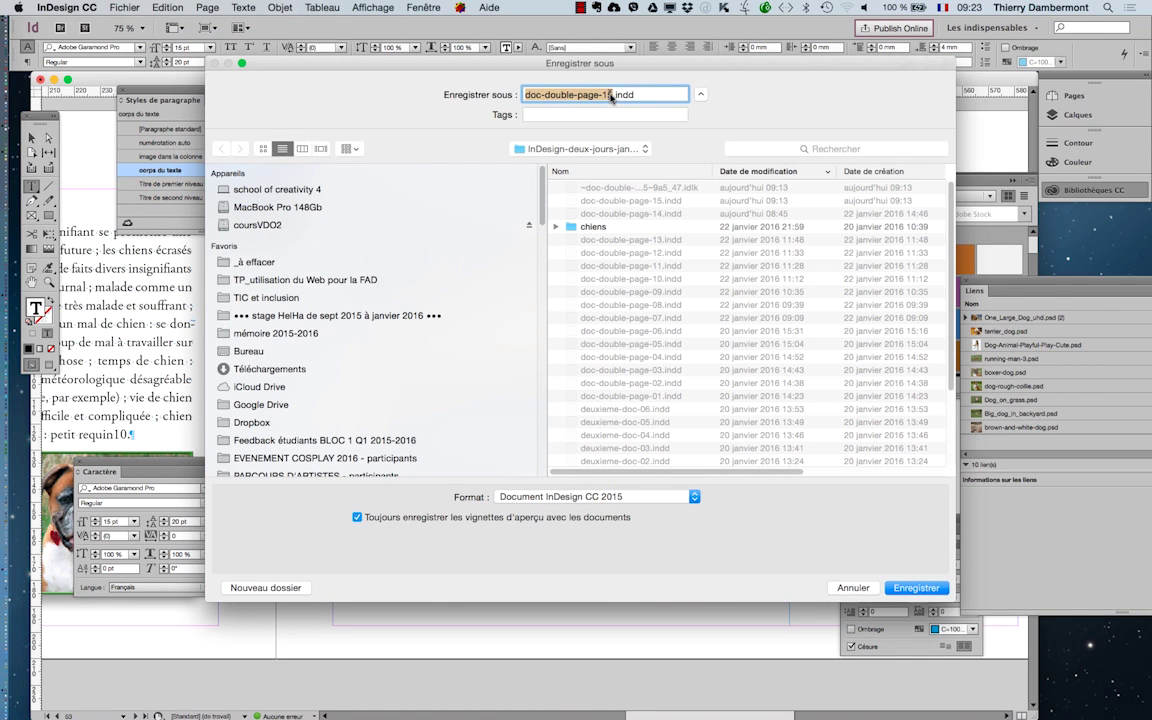
click(610, 94)
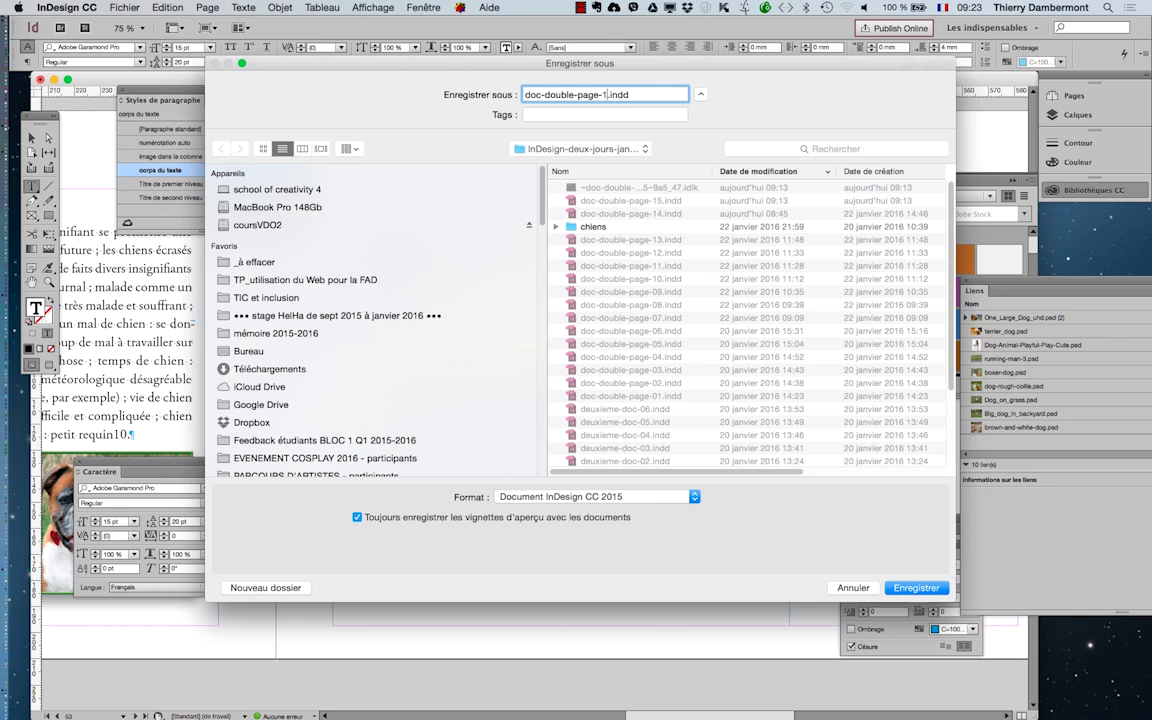
text(6)
key(Return)
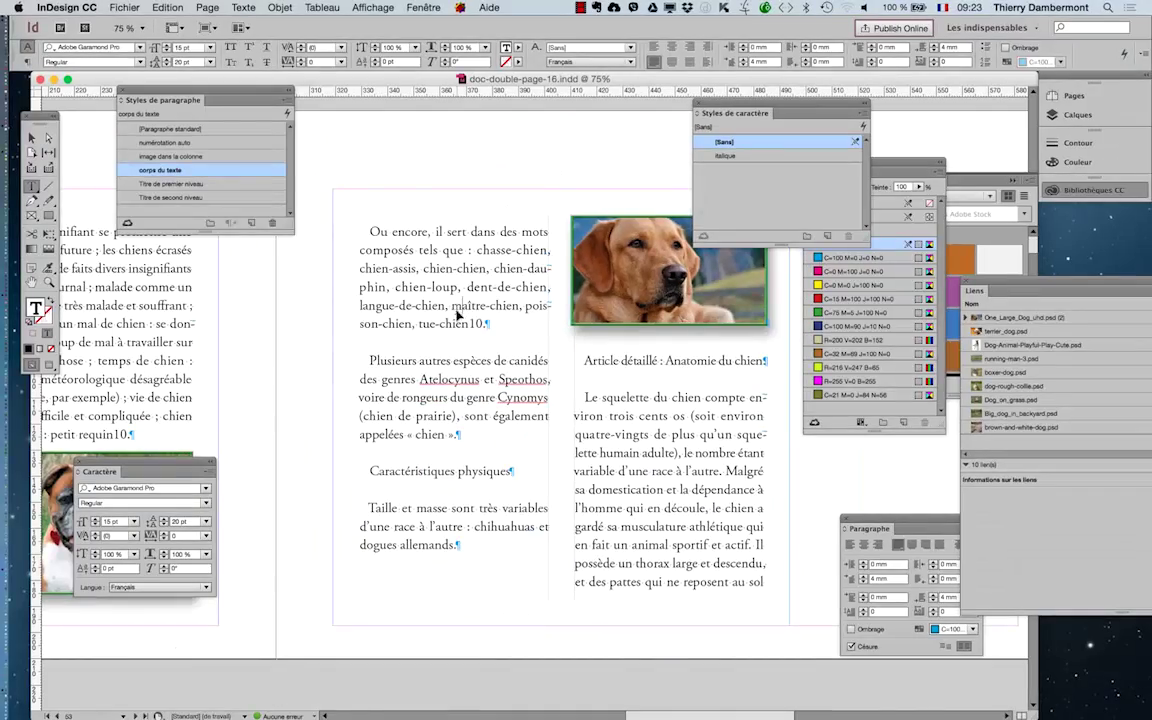
Apply 'italique' to the whole threaded story and dismiss the Missing Fonts warning
key(ctrl+a)
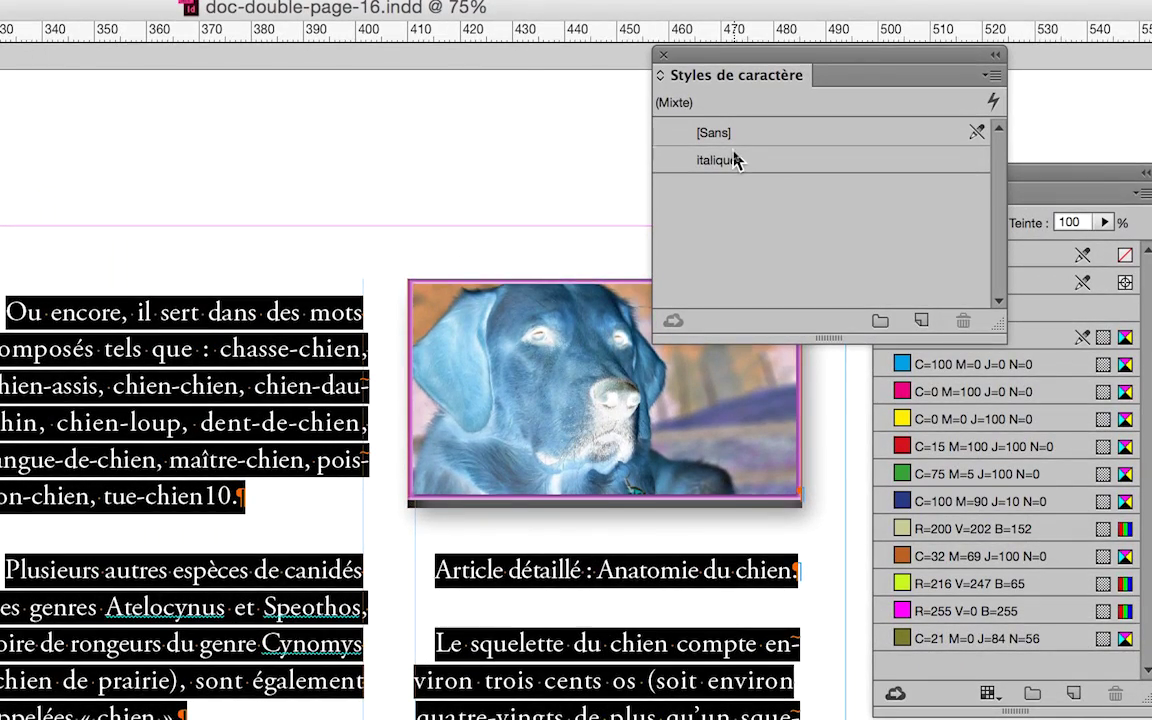
click(720, 160)
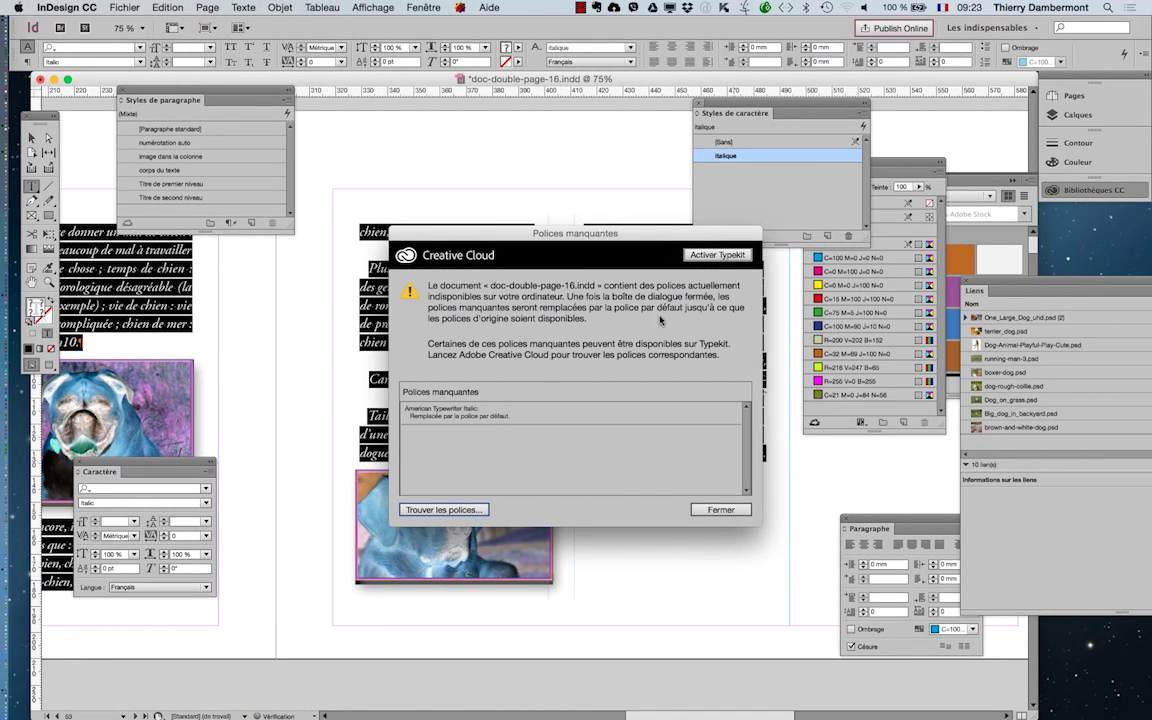
key(Return)
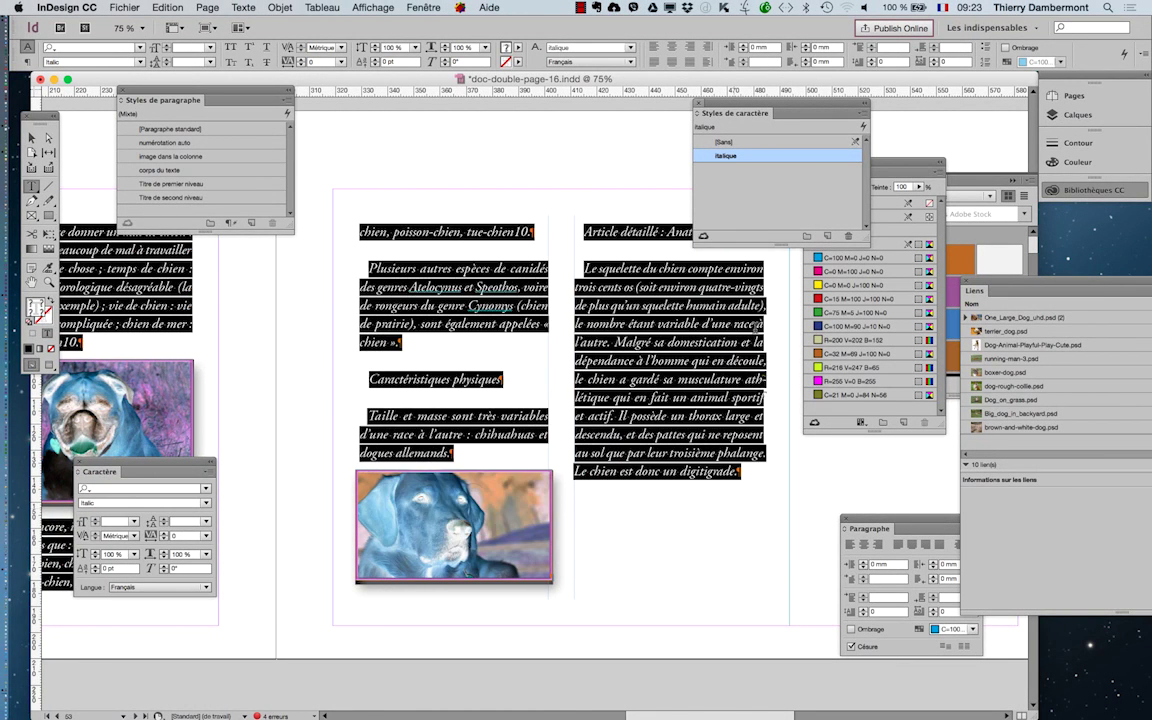
click(31, 137)
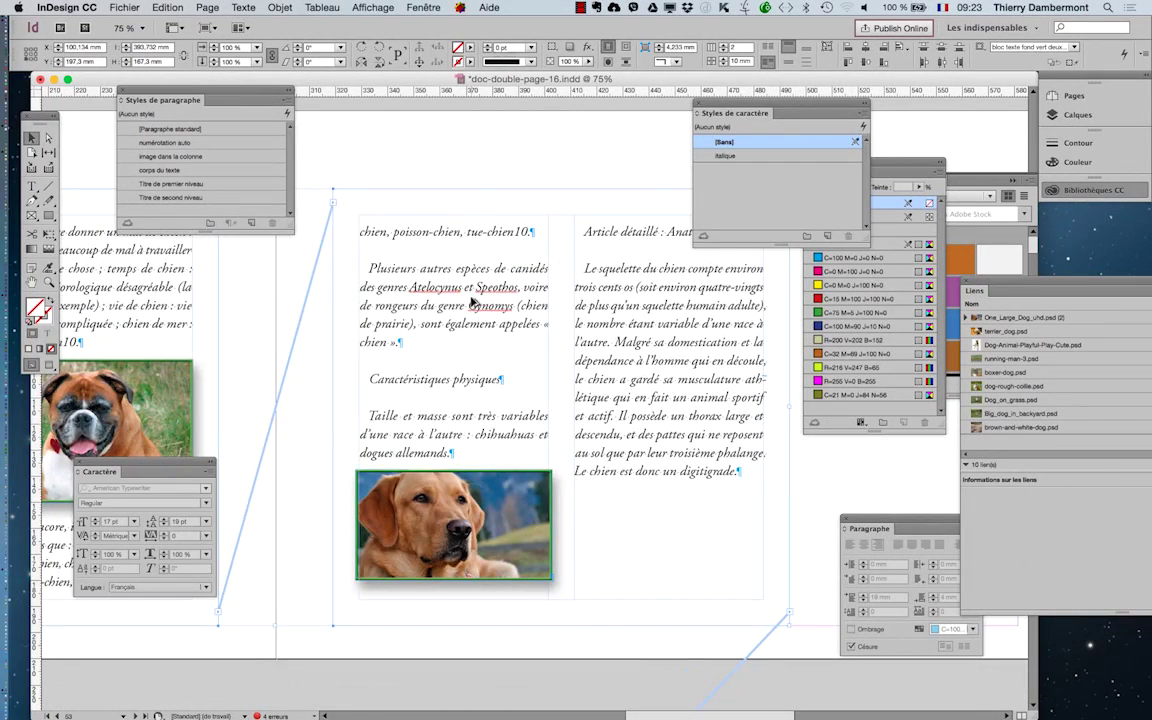
Scroll back up to the page 50/51 spread
scroll(475, 302, down, 2)
scroll(440, 300, down, 2)
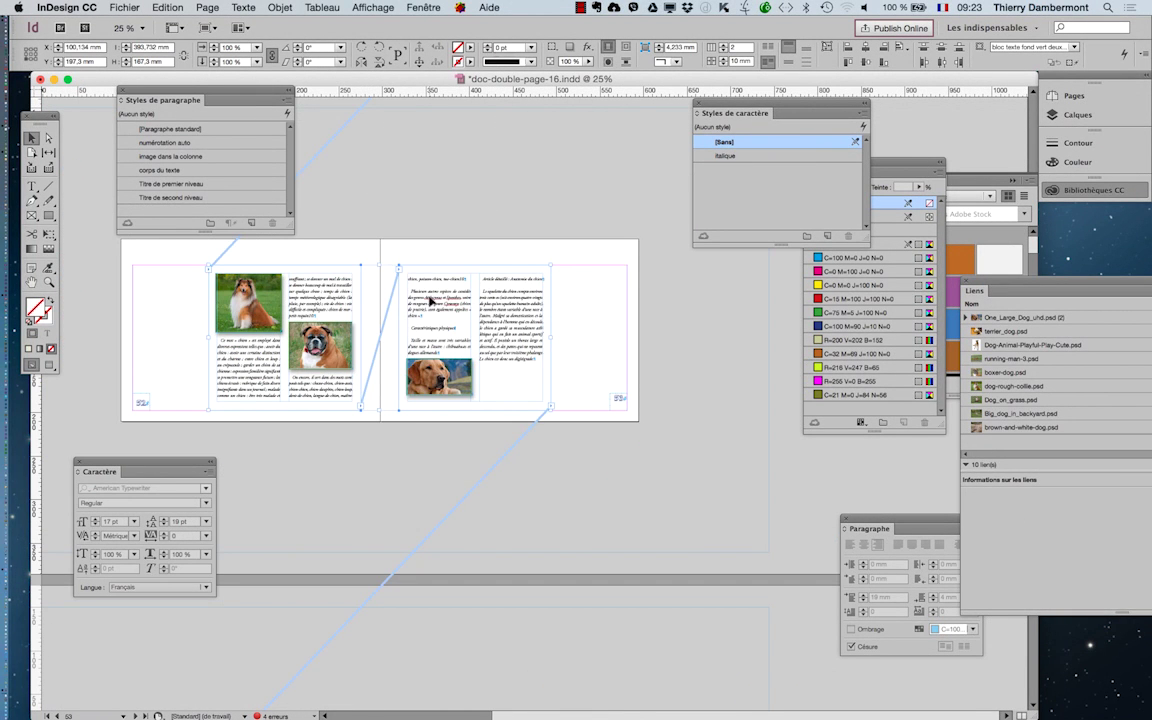
scroll(430, 300, up, 5)
scroll(430, 300, up, 5)
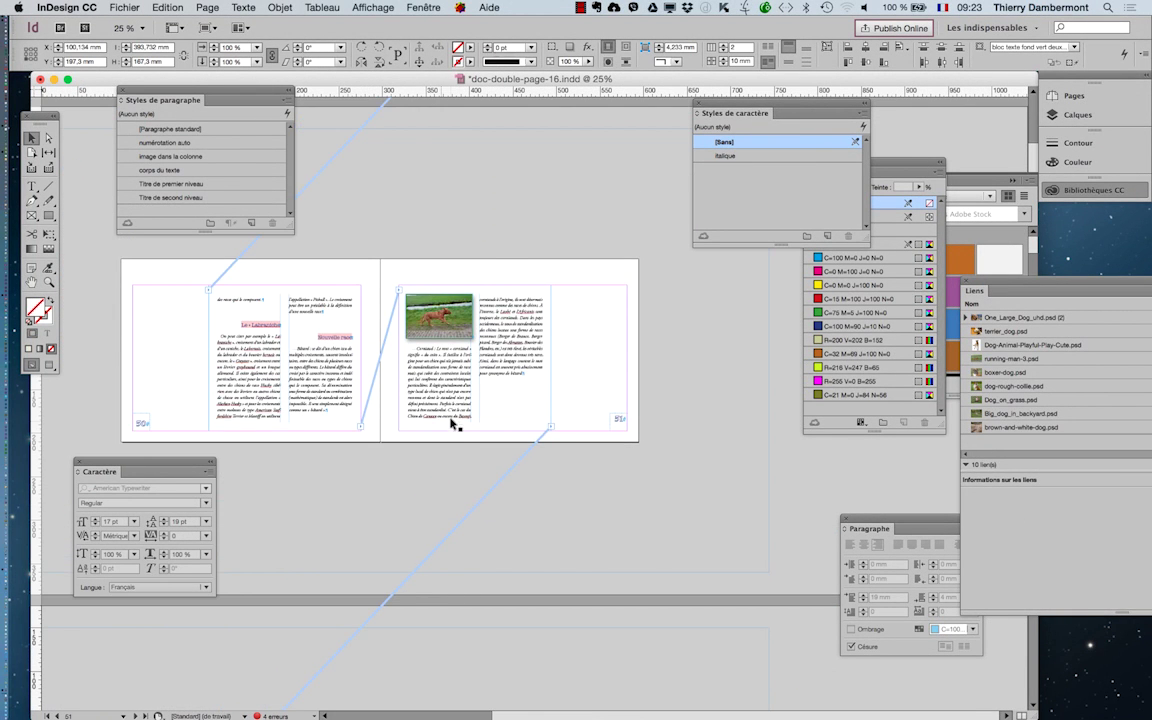
scroll(449, 419, up, 3)
scroll(441, 410, up, 1)
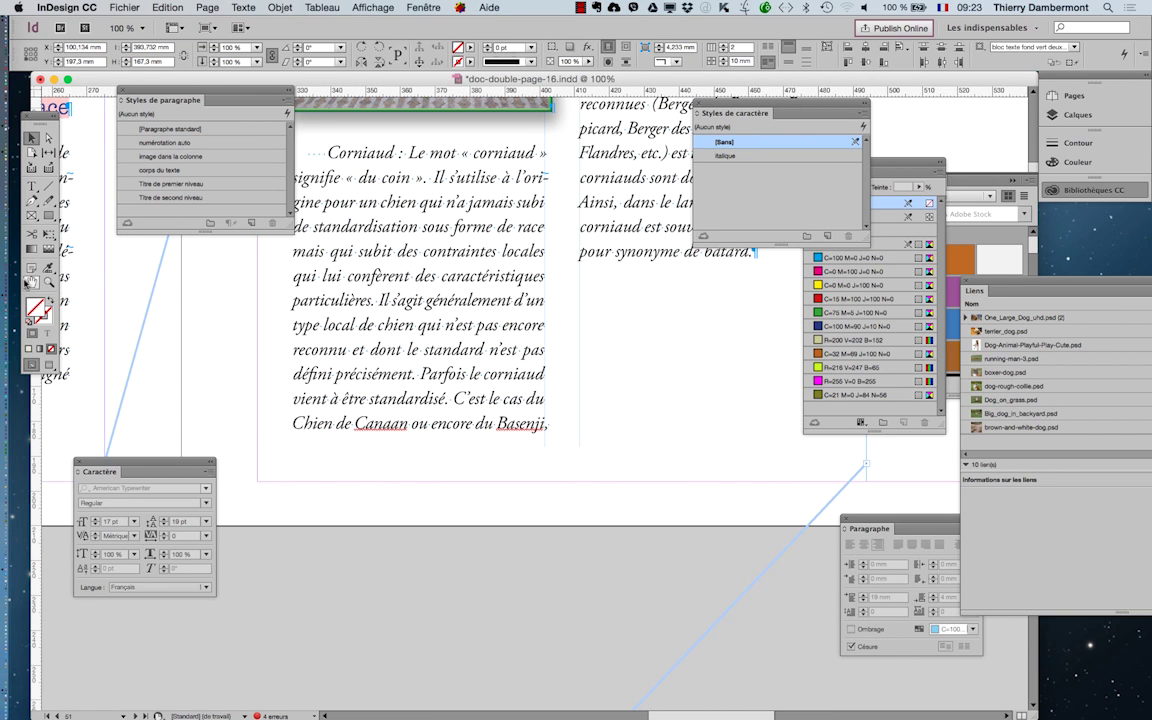
Pan with the Hand tool to bring the Le « Labraniche » heading into close view
click(31, 284)
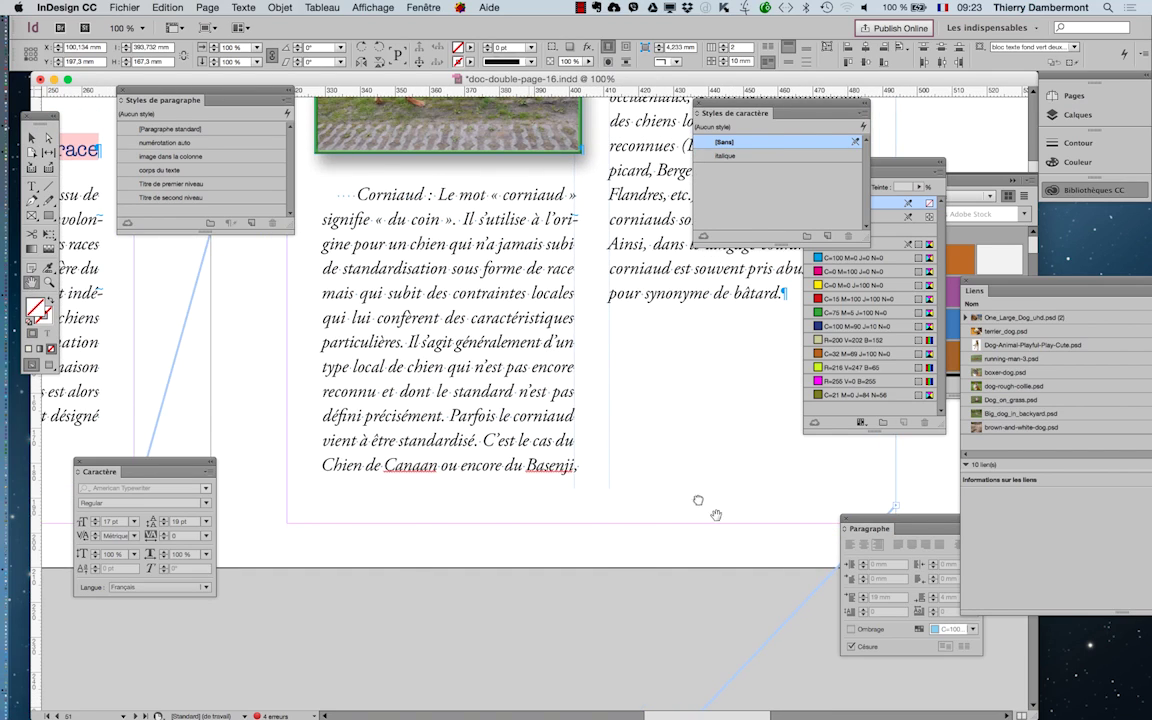
drag(433, 316, 686, 518)
drag(524, 426, 665, 438)
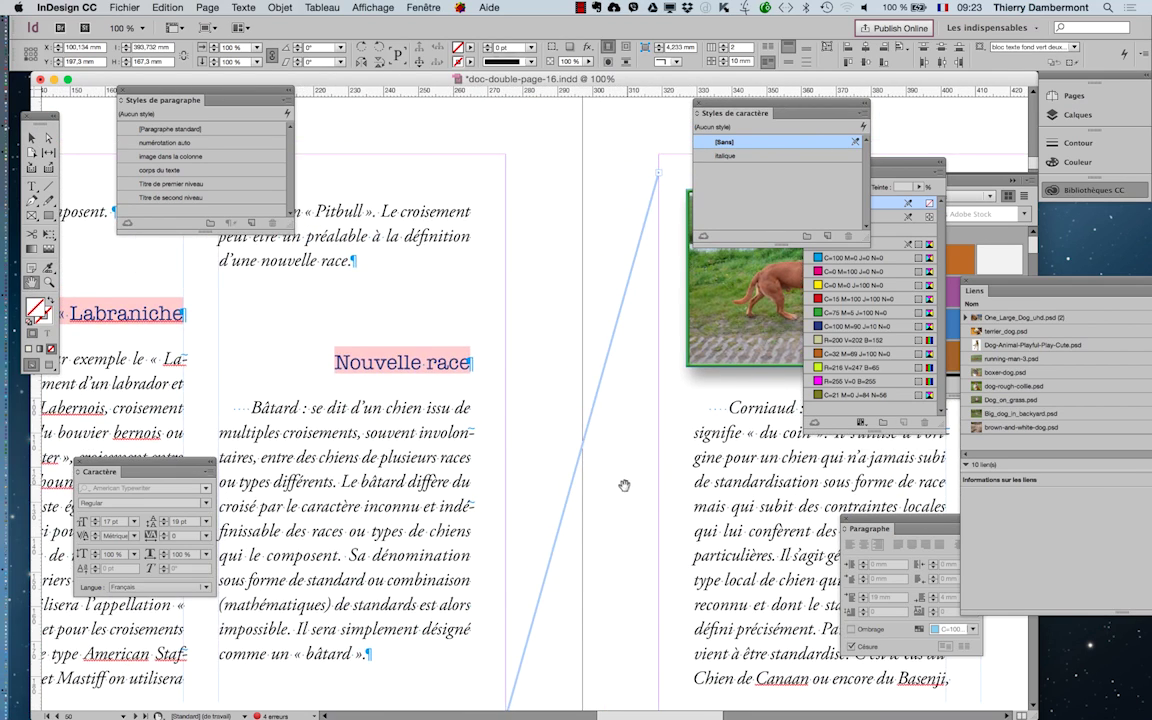
mouse_move(562, 437)
mouse_down()
mouse_move(688, 366)
mouse_move(709, 317)
mouse_up()
drag(440, 410, 628, 410)
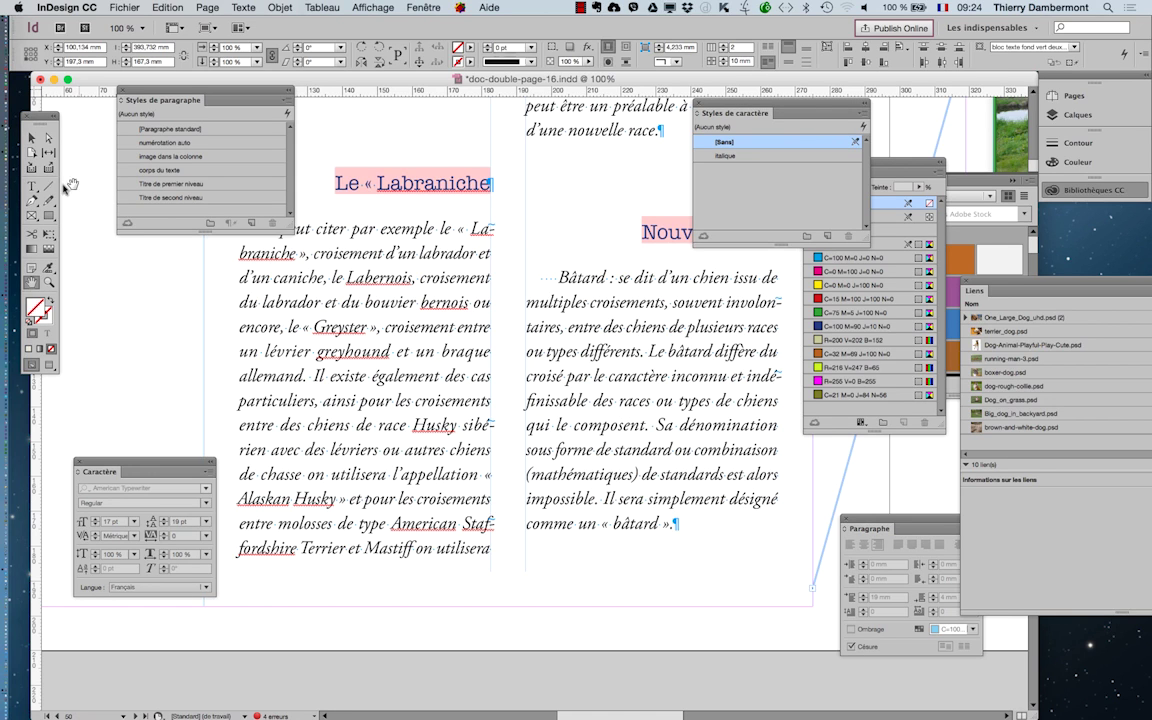
click(31, 186)
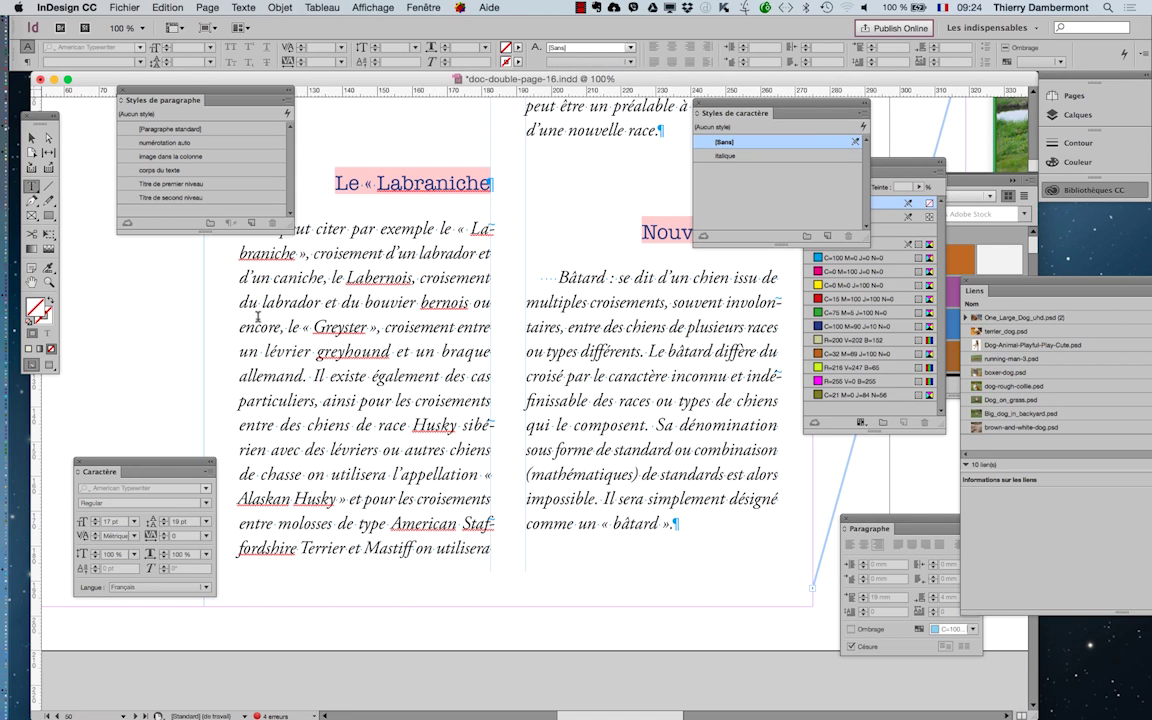
click(366, 300)
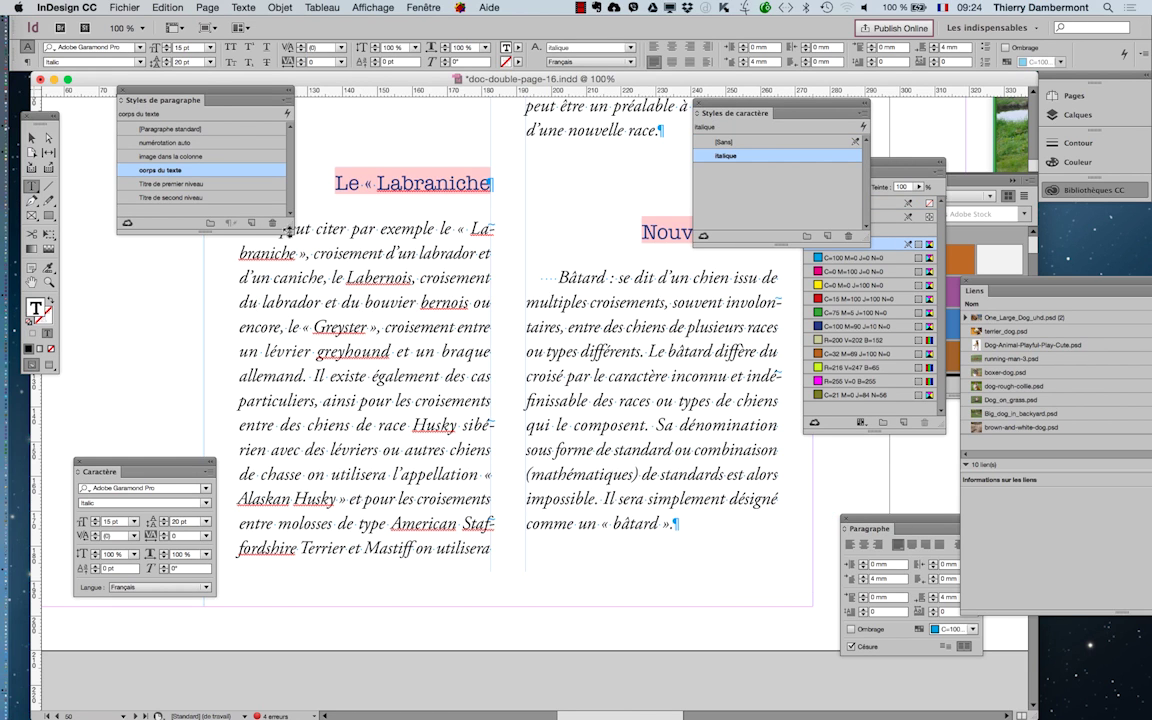
click(31, 137)
click(98, 288)
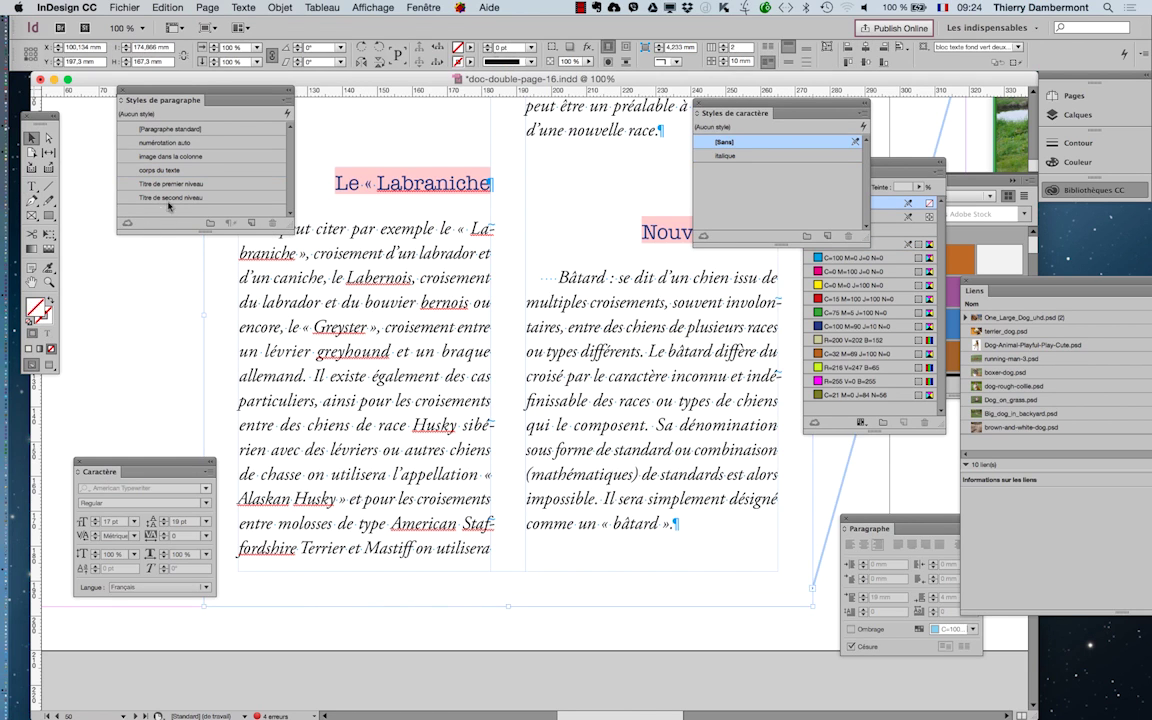
click(205, 171)
double_click(205, 171)
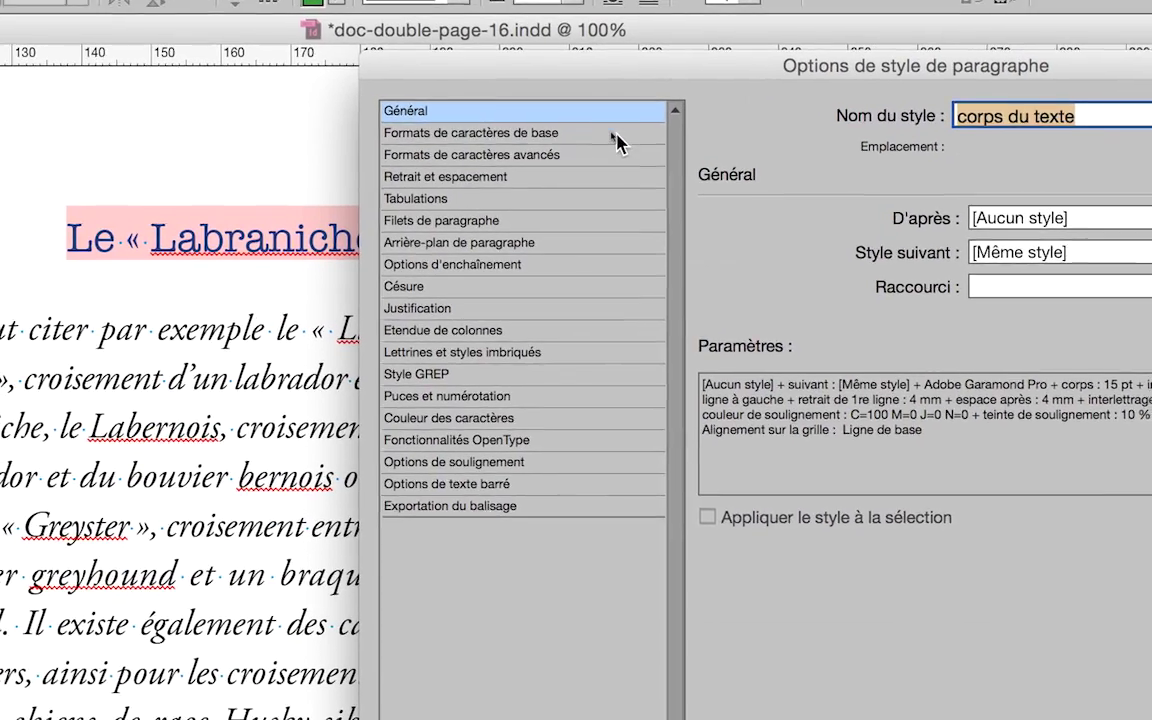
click(611, 132)
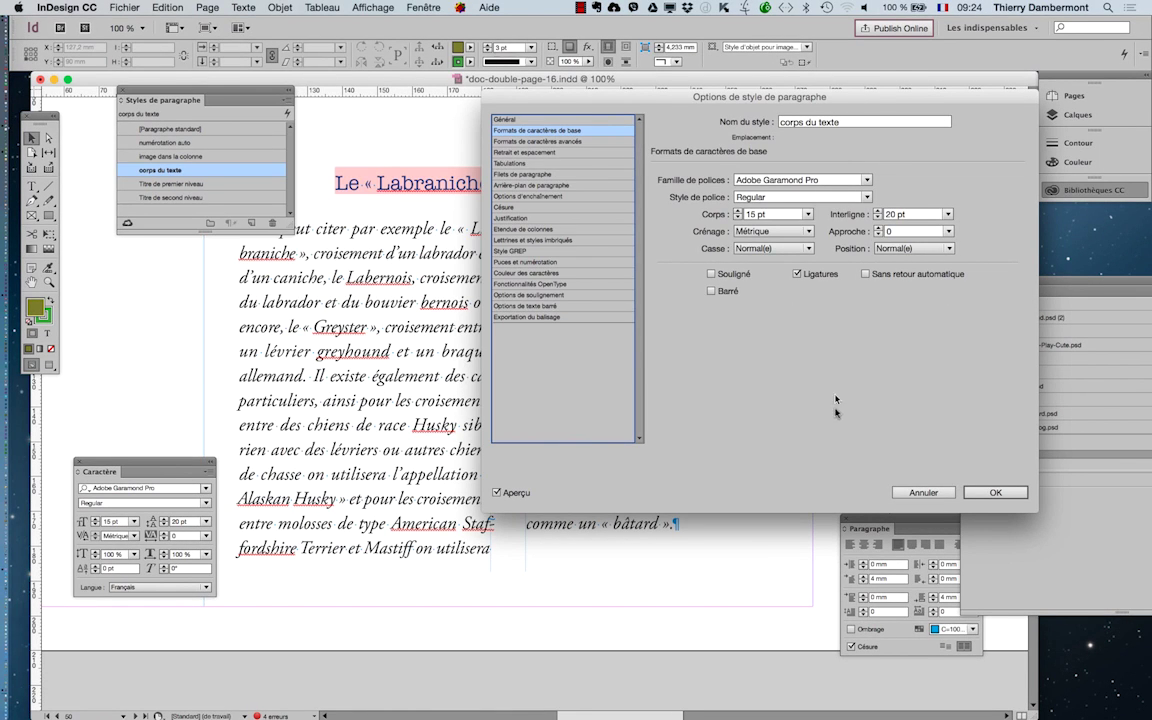
key(Return)
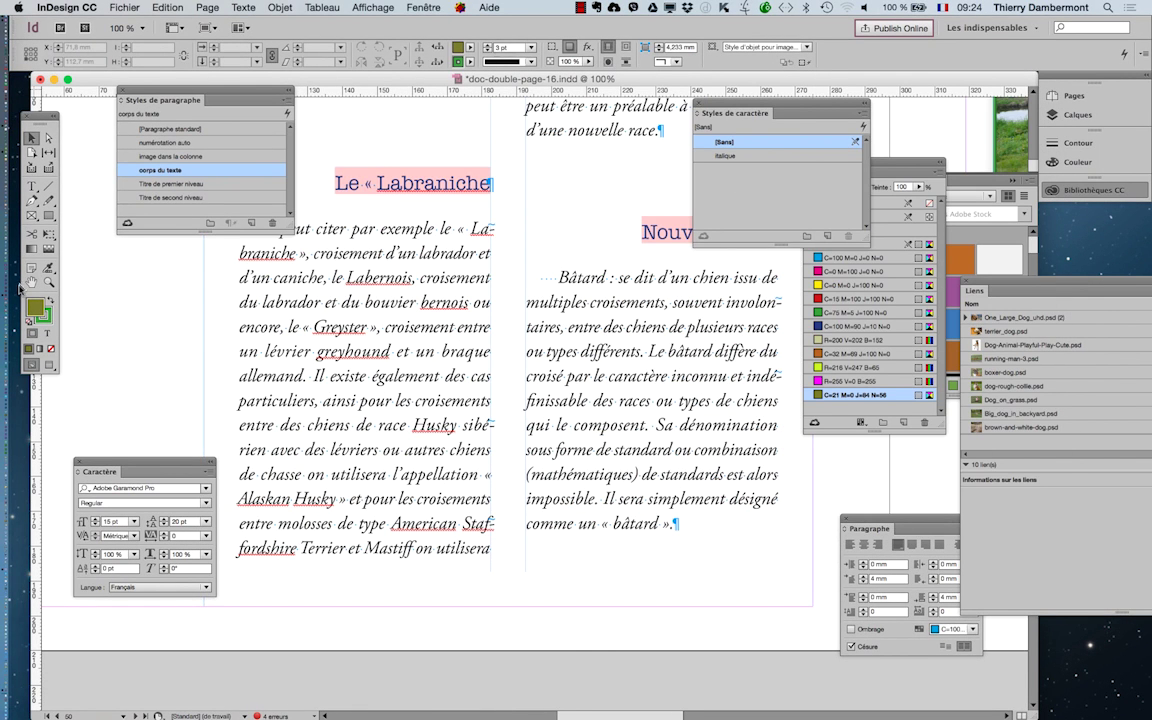
Select the whole threaded story and apply the [Sans] character style, removing italique
click(31, 283)
mouse_move(717, 391)
mouse_down()
mouse_move(492, 393)
mouse_move(404, 437)
mouse_up()
click(33, 137)
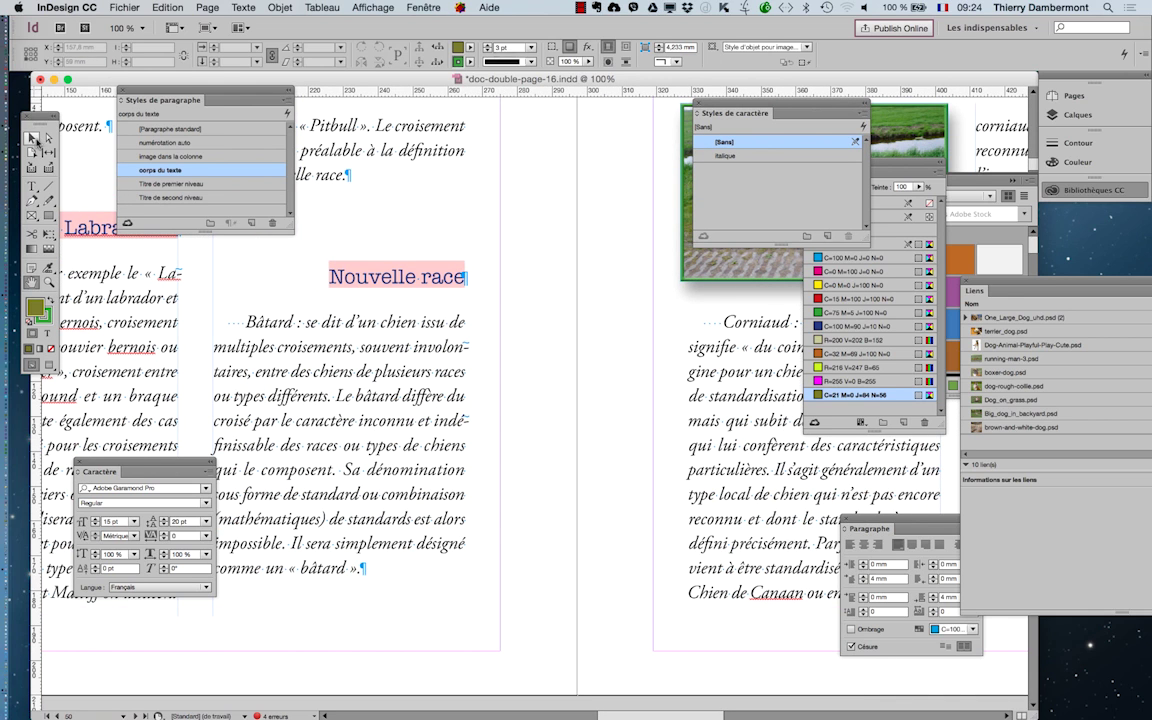
click(33, 137)
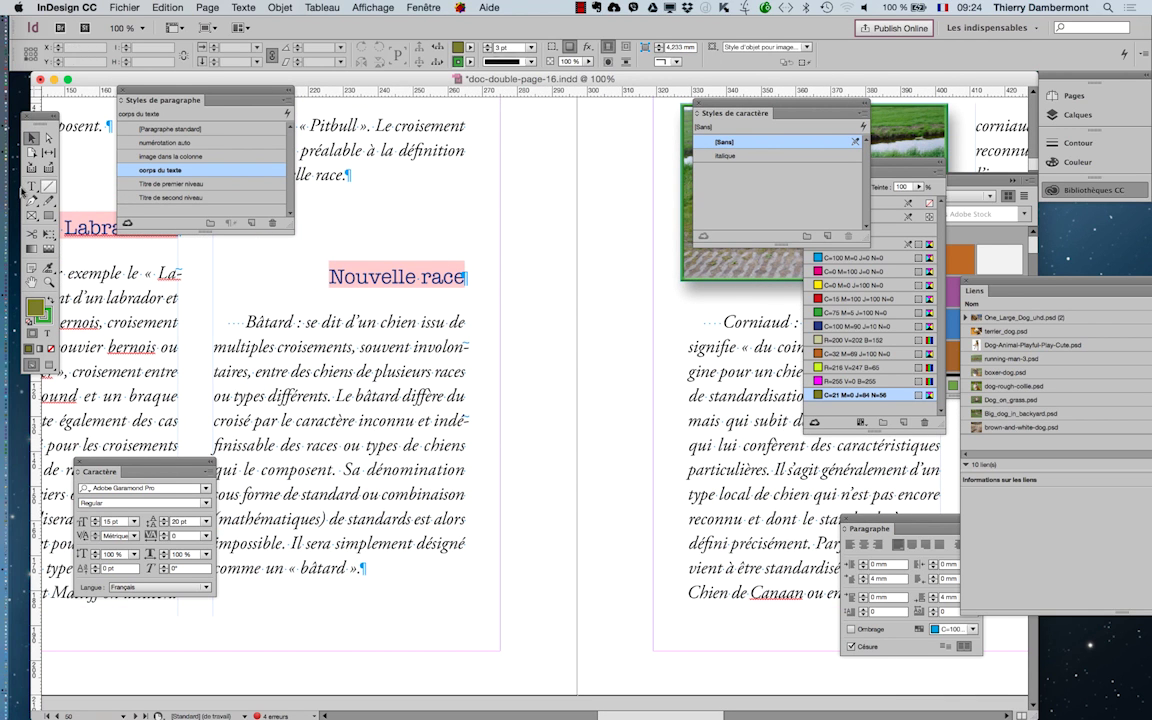
click(32, 186)
click(281, 338)
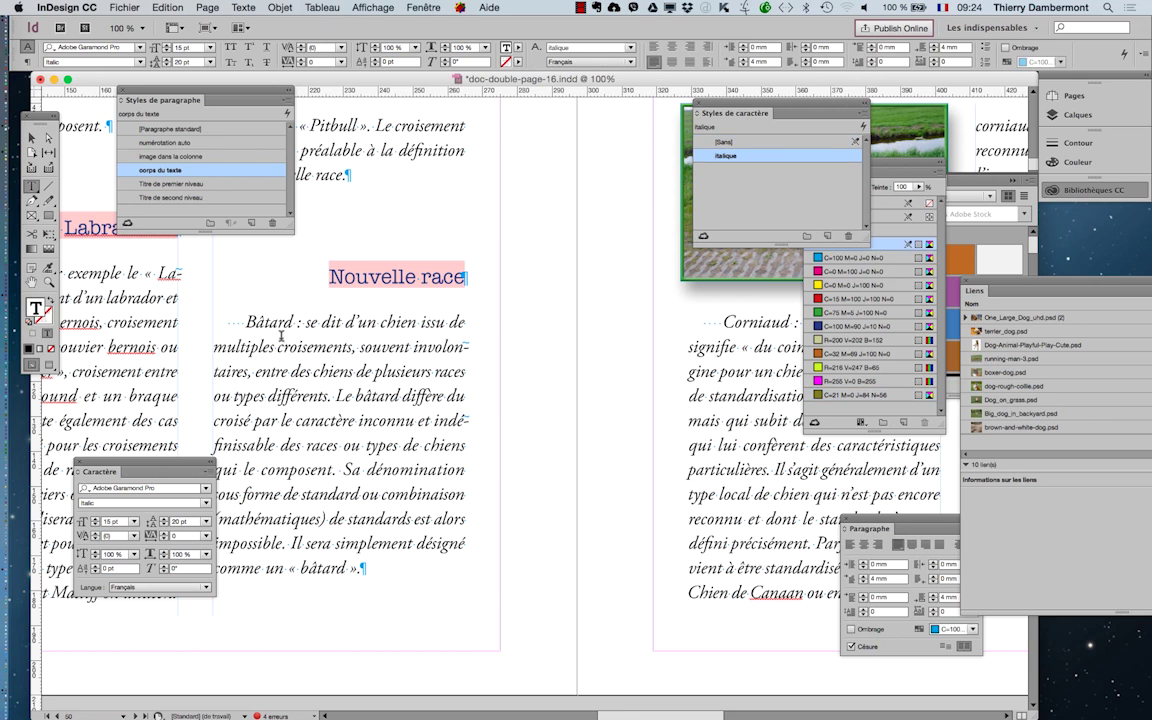
key(ctrl+a)
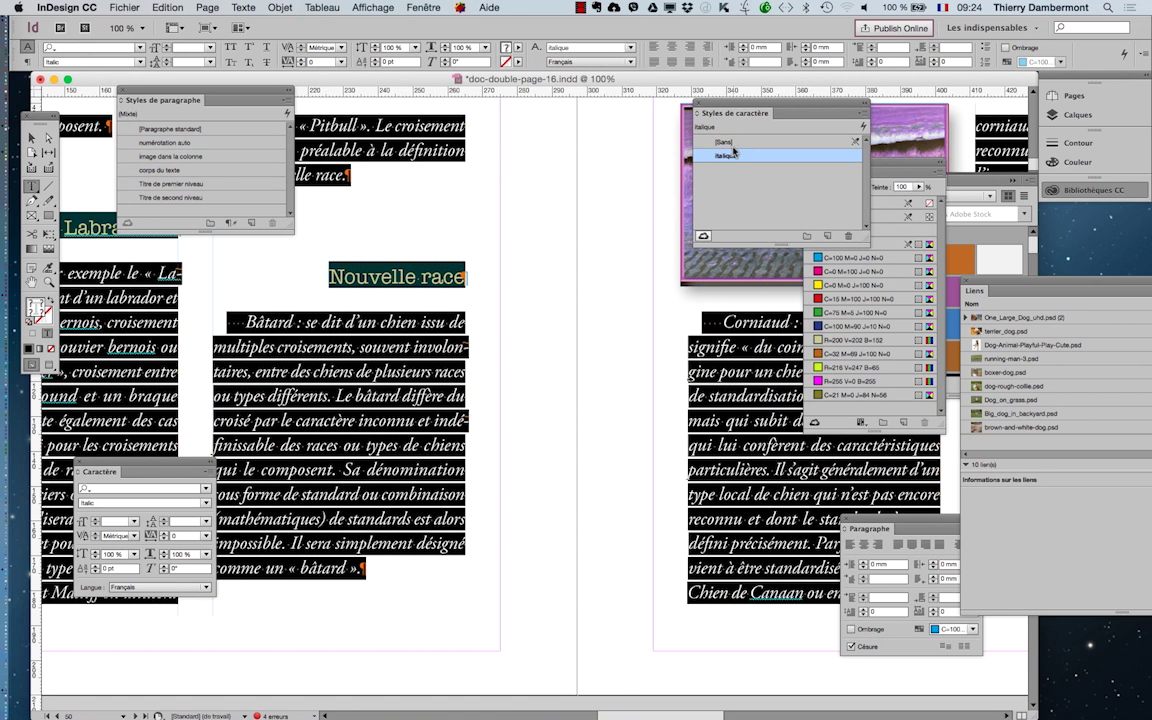
drag(724, 115, 504, 148)
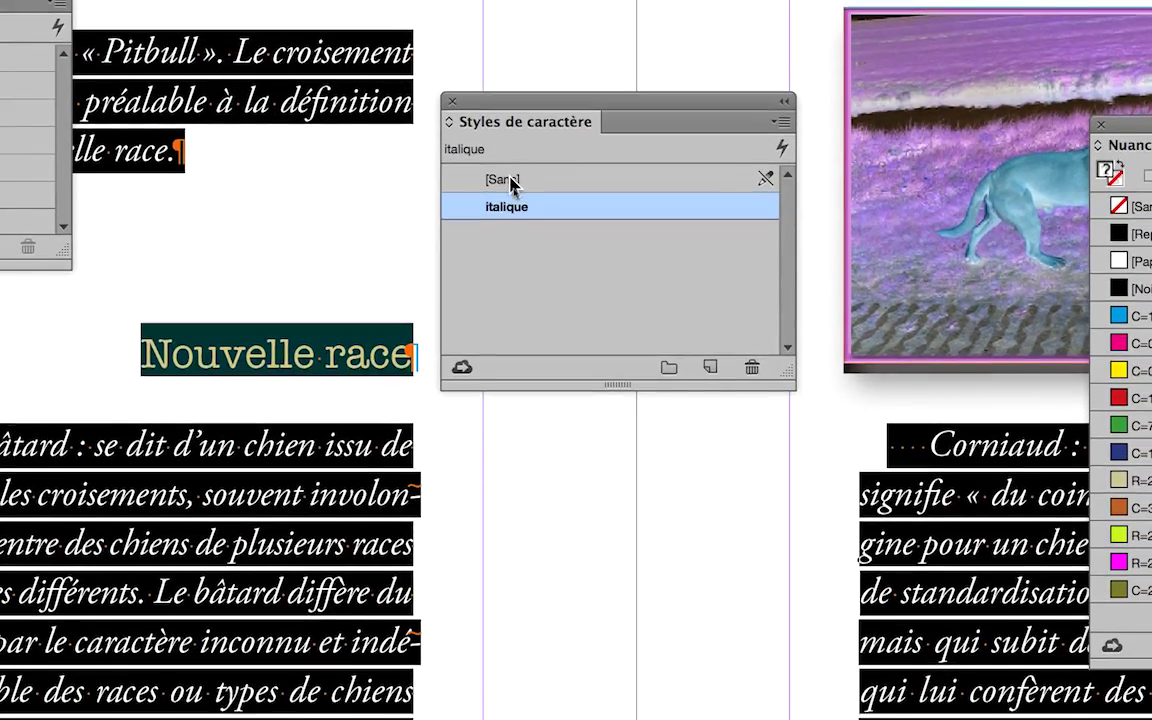
click(512, 189)
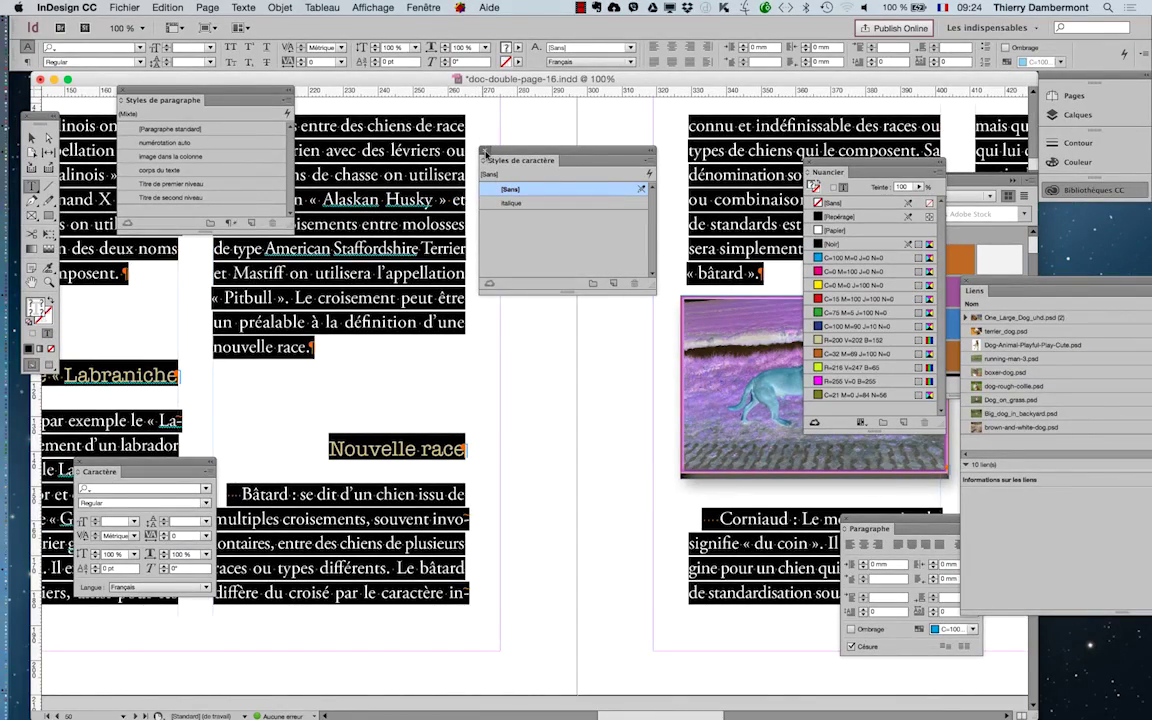
Close the Character Styles panel, deselect the text, and pan to the left column's body text
click(485, 152)
key(Escape)
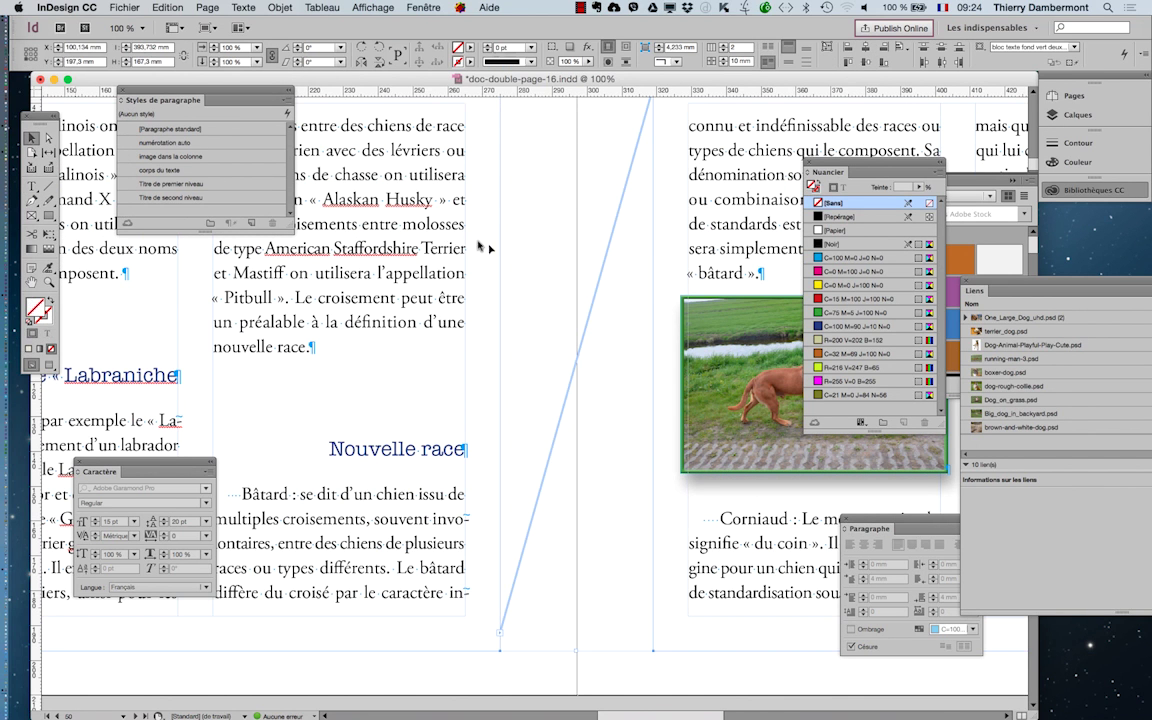
click(520, 255)
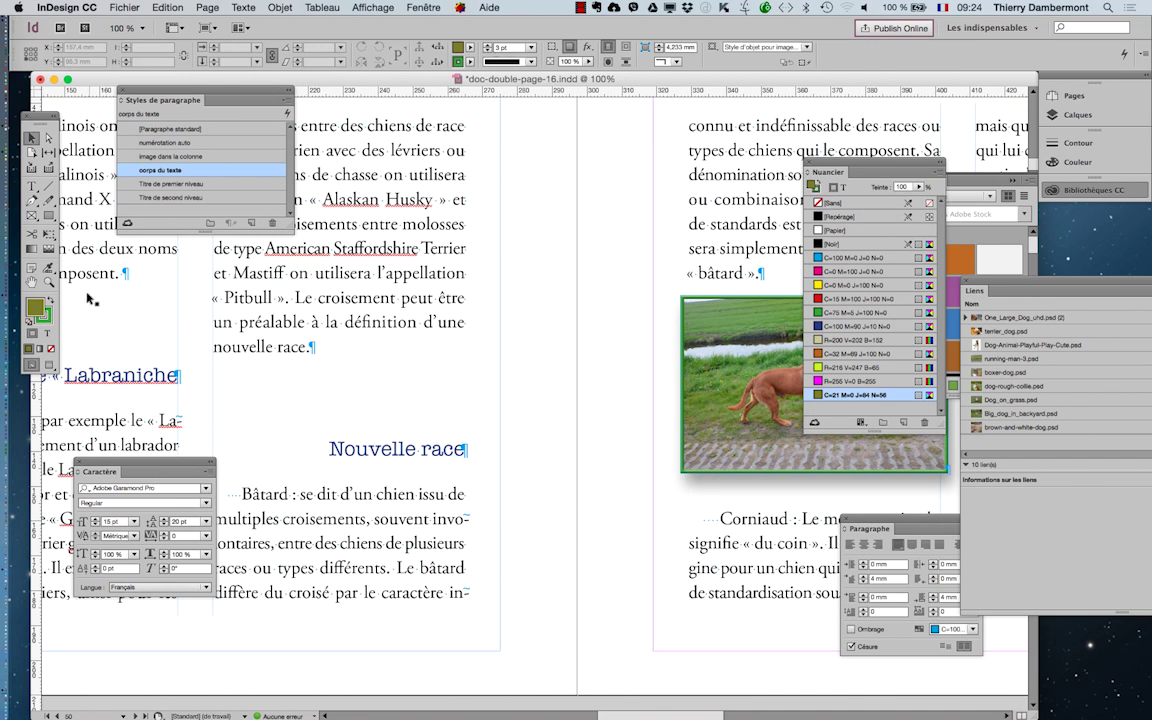
click(32, 282)
drag(323, 339, 529, 397)
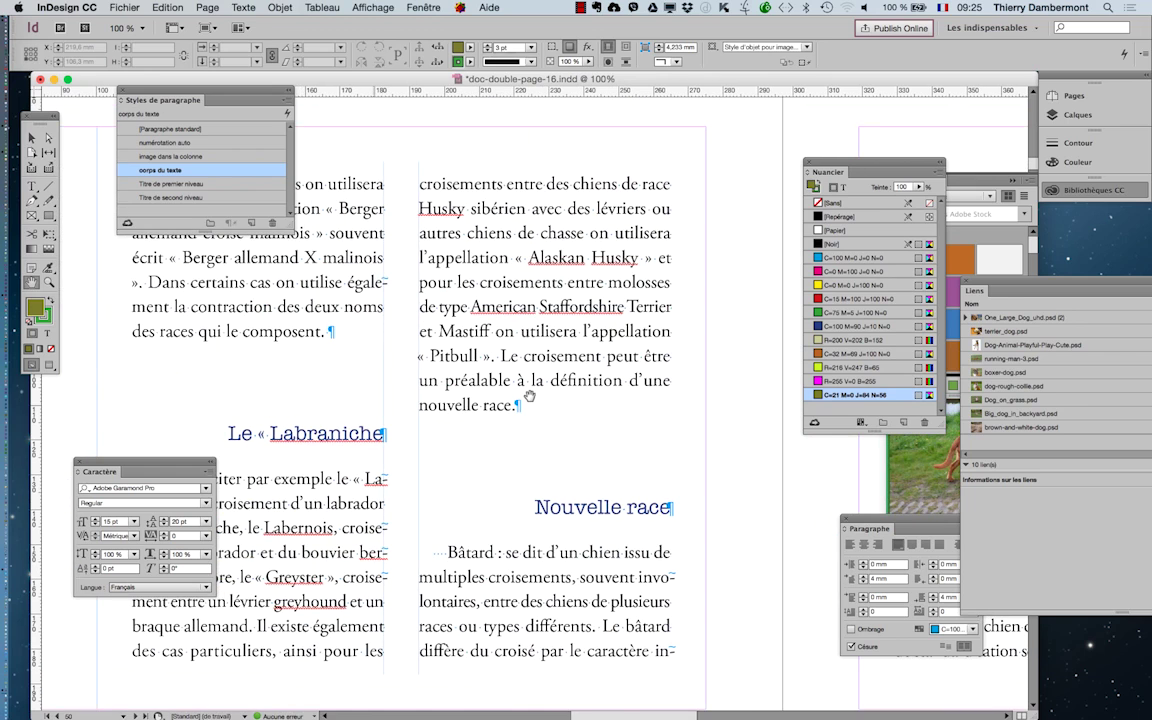